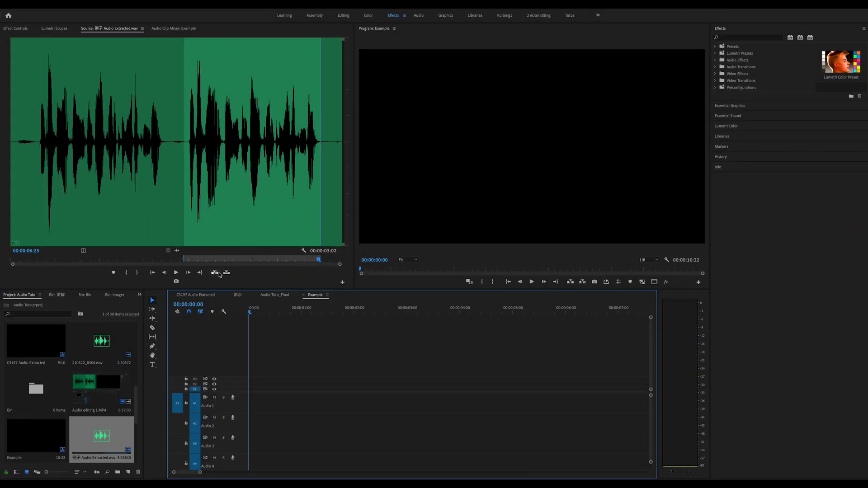
- Select the A1 clip, enlarge the Audio 1 track, and mark In/Out points spanning 00:00:03:03
{"action": "left_click", "coordinate": [302, 407]}
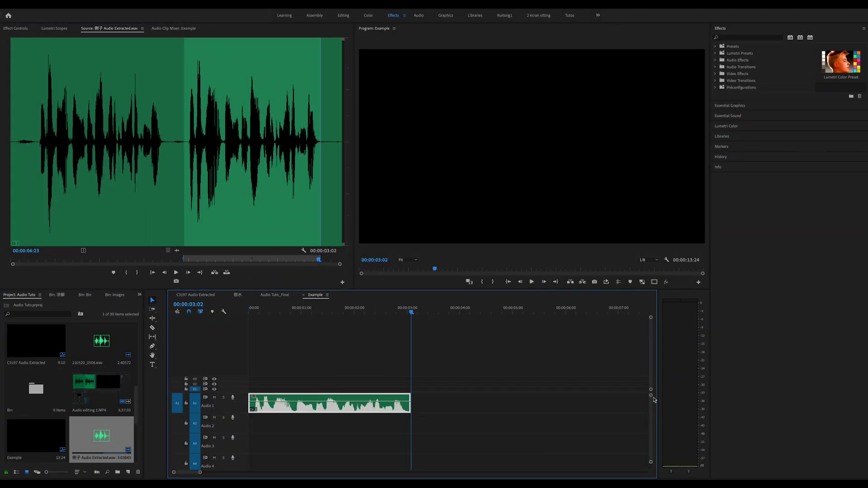
{"action": "left_click_drag", "start_coordinate": [651, 397], "coordinate": [652, 399]}
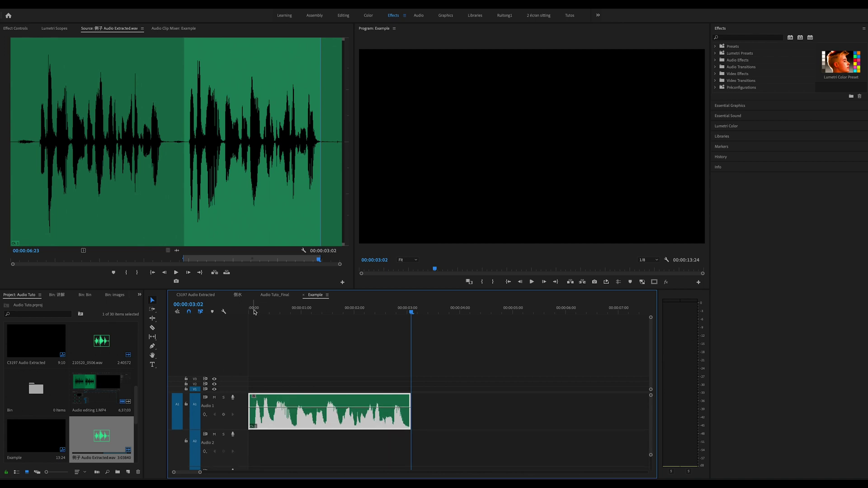
{"action": "left_click", "coordinate": [488, 282]}
{"action": "left_click", "coordinate": [409, 311]}
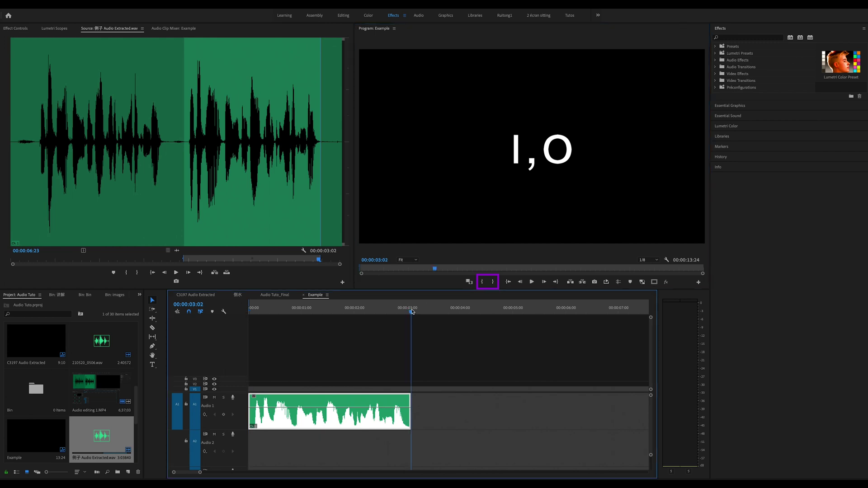
{"action": "left_click", "coordinate": [495, 282]}
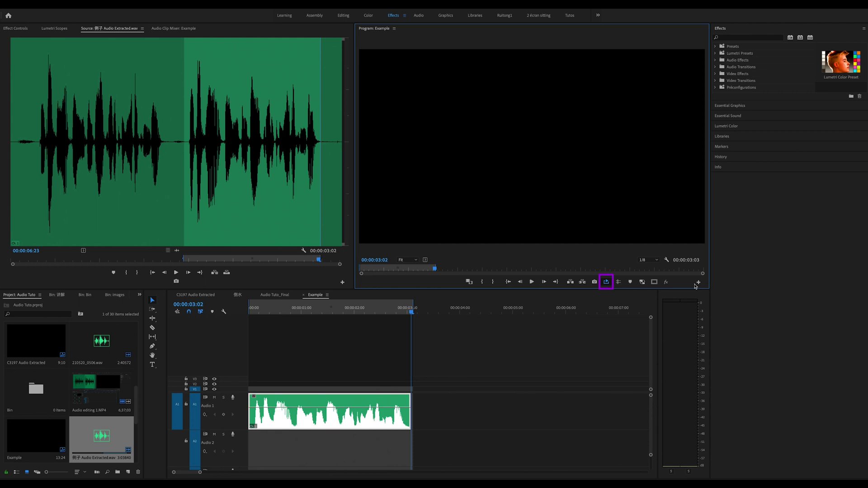
- Place 210531_0551.wav right after the first clip on Audio 1 and play the sequence from the start
{"action": "left_click", "coordinate": [698, 283]}
{"action": "mouse_move", "coordinate": [101, 342]}
{"action": "left_mouse_down"}
{"action": "mouse_move", "coordinate": [502, 421]}
{"action": "mouse_move", "coordinate": [492, 423]}
{"action": "left_mouse_up"}
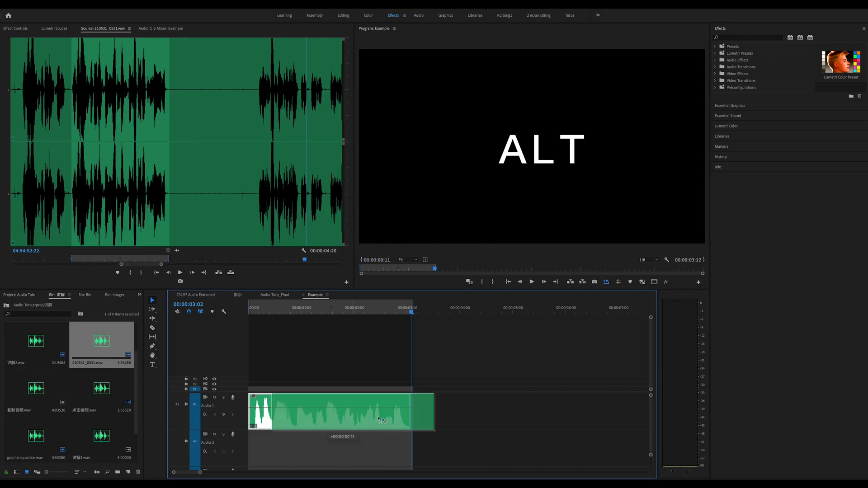
{"action": "left_click", "coordinate": [494, 421]}
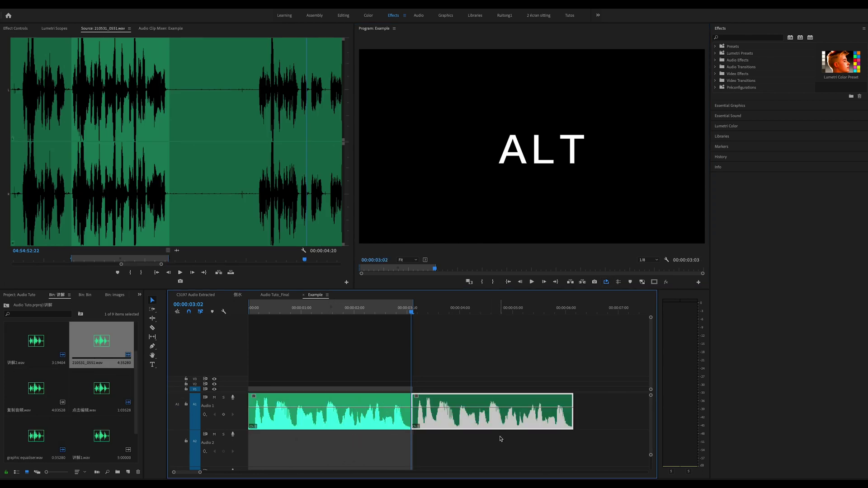
{"action": "key", "text": "Home"}
{"action": "key", "text": "space"}
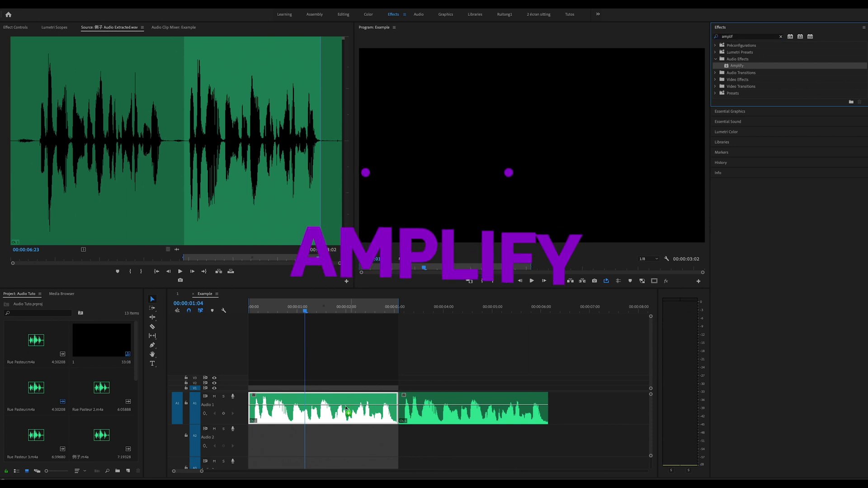
- Apply Amplify to the first Audio 1 clip and choose its +3dB Boost preset
{"action": "left_click_drag", "start_coordinate": [711, 85], "coordinate": [345, 414]}
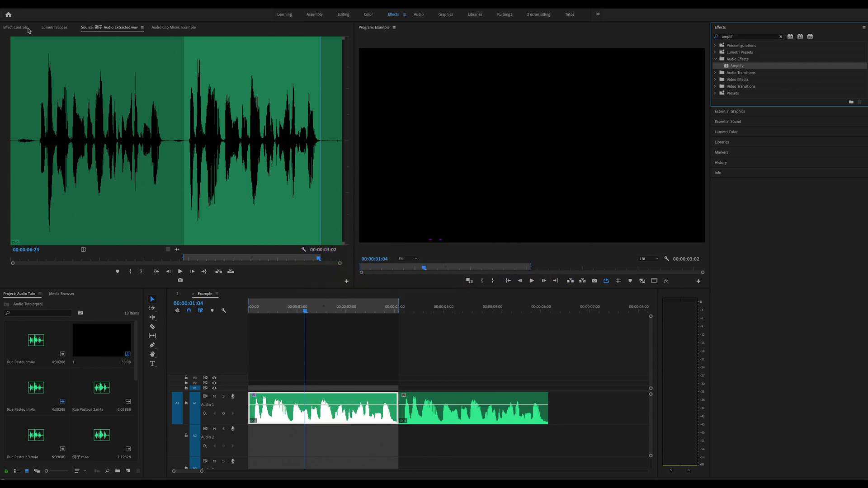
{"action": "left_click", "coordinate": [28, 28]}
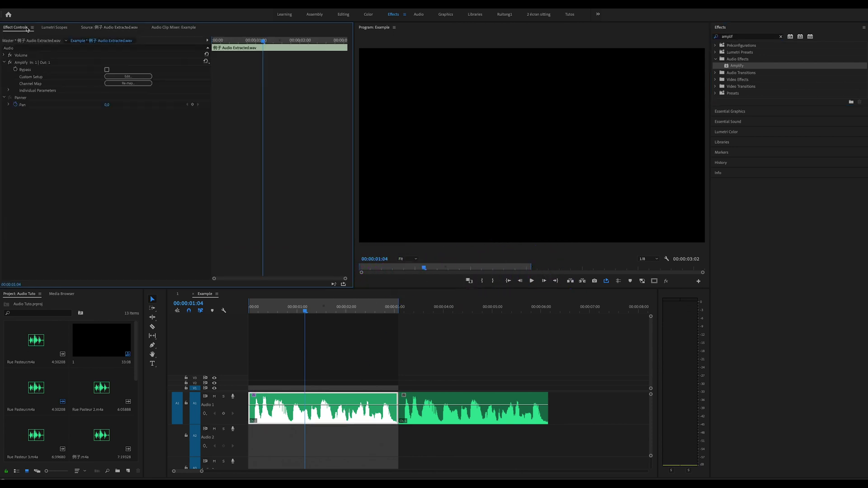
{"action": "left_click", "coordinate": [132, 78]}
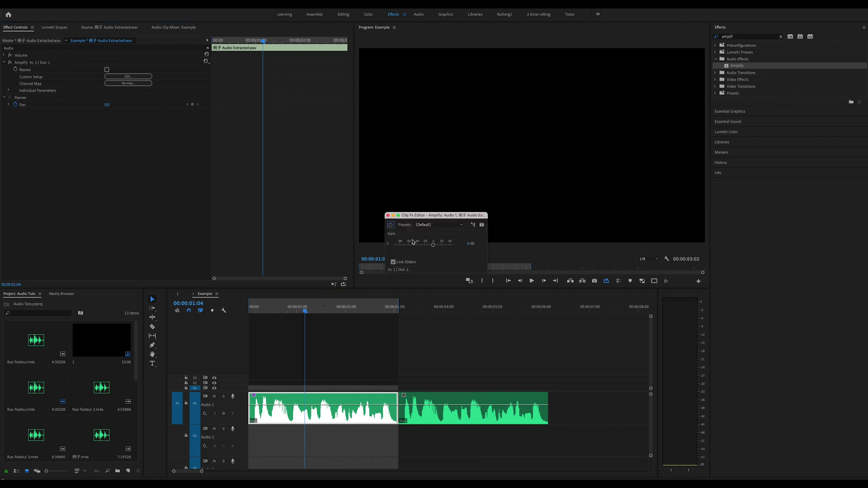
{"action": "left_click", "coordinate": [450, 226]}
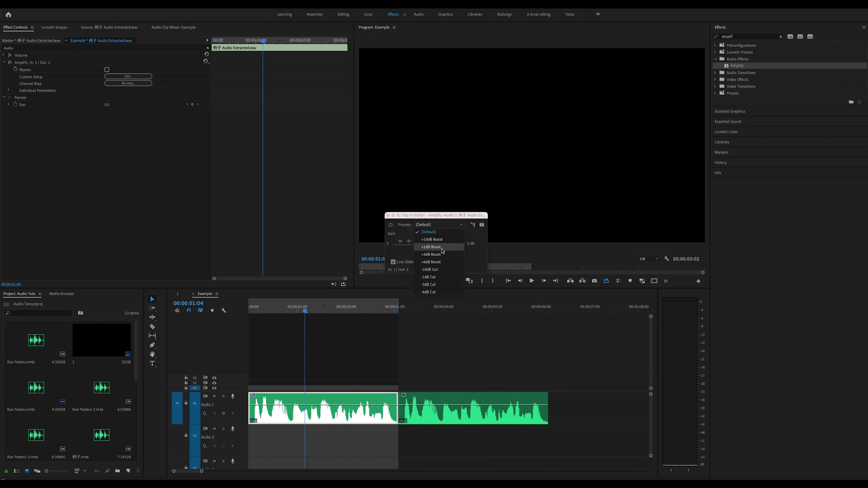
{"action": "key", "text": "Return"}
- Compare the boosted and bypassed sound during playback, then close the Amplify editor
{"action": "key", "text": "space"}
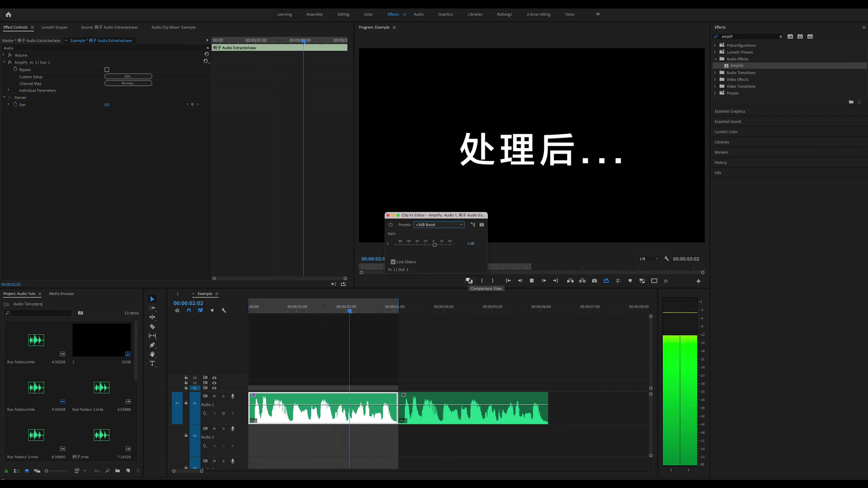
{"action": "left_click", "coordinate": [391, 225]}
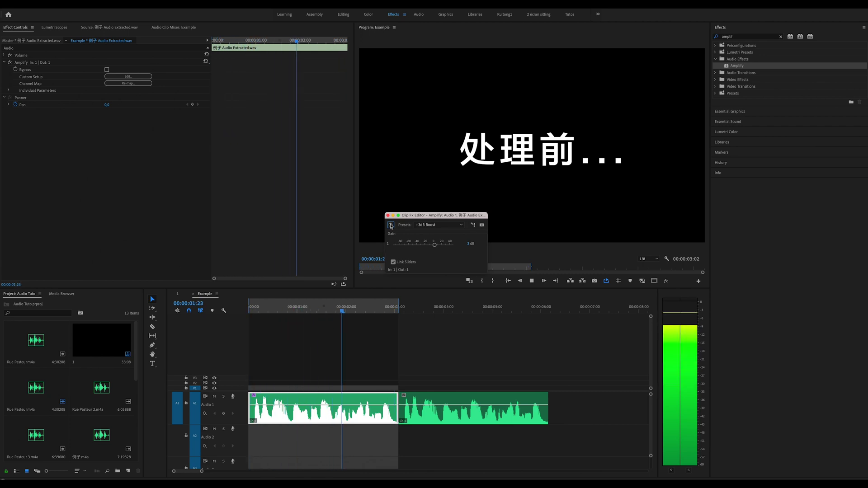
{"action": "left_click", "coordinate": [391, 225]}
{"action": "key", "text": "space"}
{"action": "left_click", "coordinate": [388, 215]}
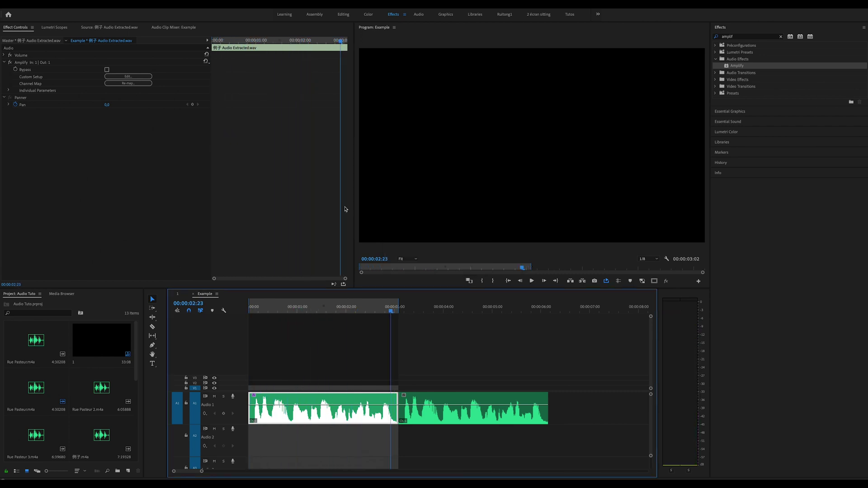
- Search 'grap' and apply Graphic Equalizer (10 Bands) to the first Audio 1 clip
{"action": "left_click", "coordinate": [746, 36]}
{"action": "type", "text": "graphic"}
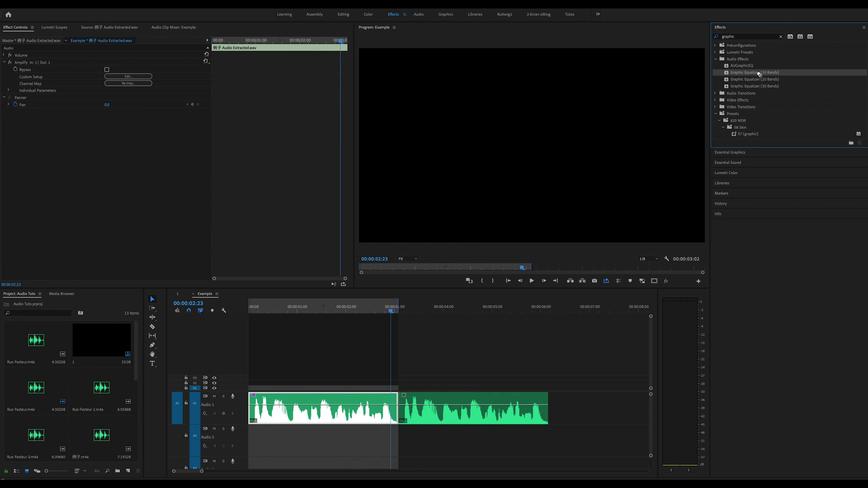
{"action": "left_click_drag", "start_coordinate": [346, 417], "coordinate": [345, 419]}
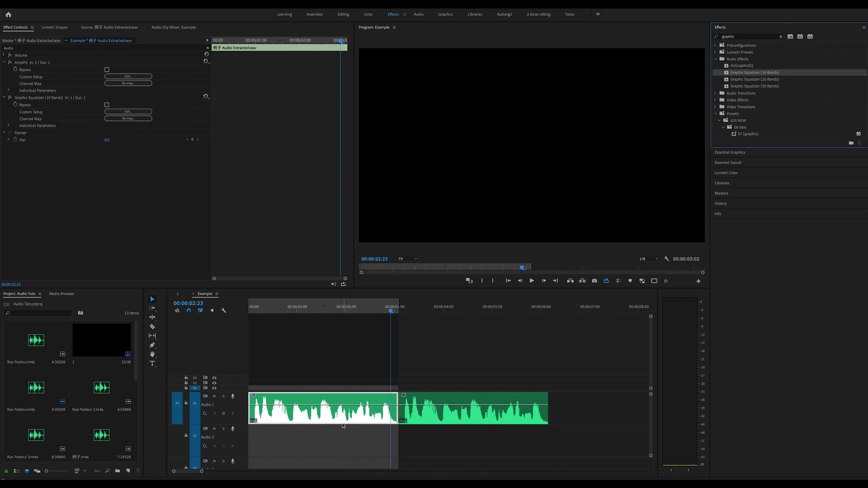
- Boost the 63 Hz and 250 Hz equalizer bands, close the editor, and stop playback
{"action": "left_click", "coordinate": [144, 113]}
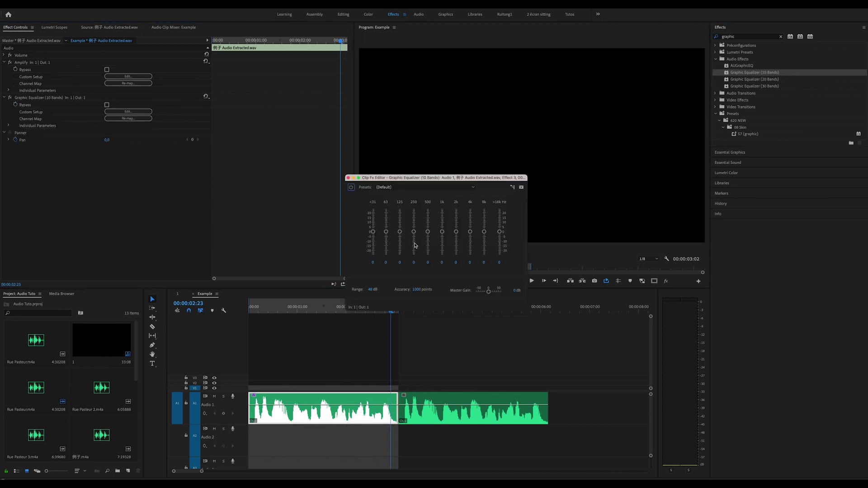
{"action": "left_click_drag", "start_coordinate": [387, 228], "coordinate": [387, 226]}
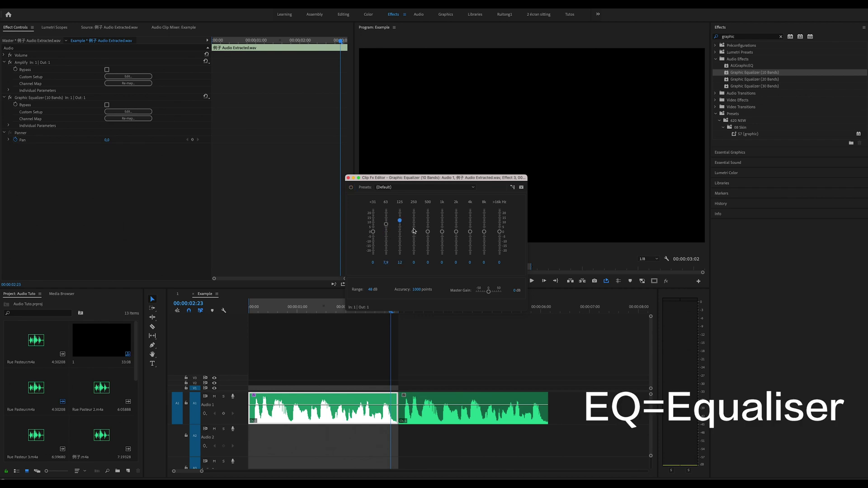
{"action": "left_click_drag", "start_coordinate": [414, 232], "coordinate": [415, 228]}
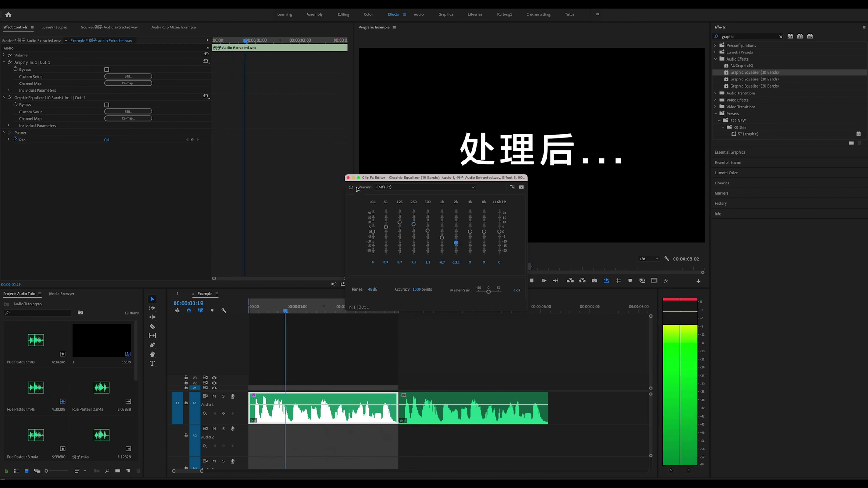
{"action": "left_click", "coordinate": [348, 179]}
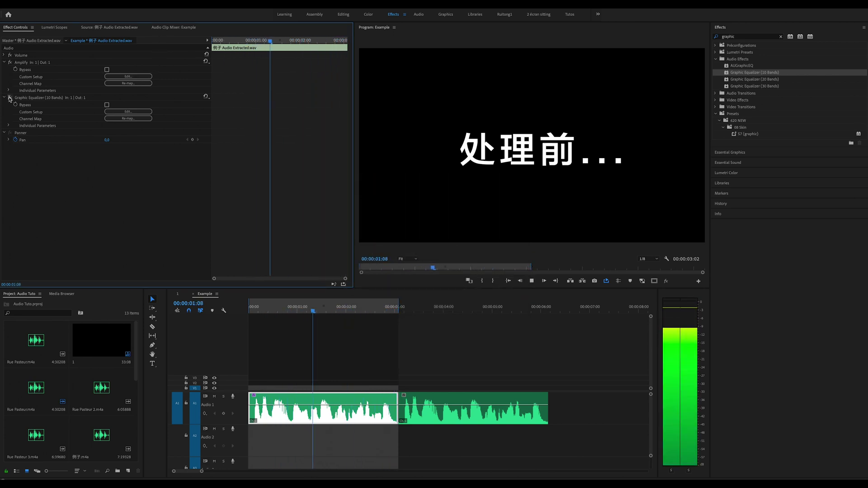
{"action": "key", "text": "space"}
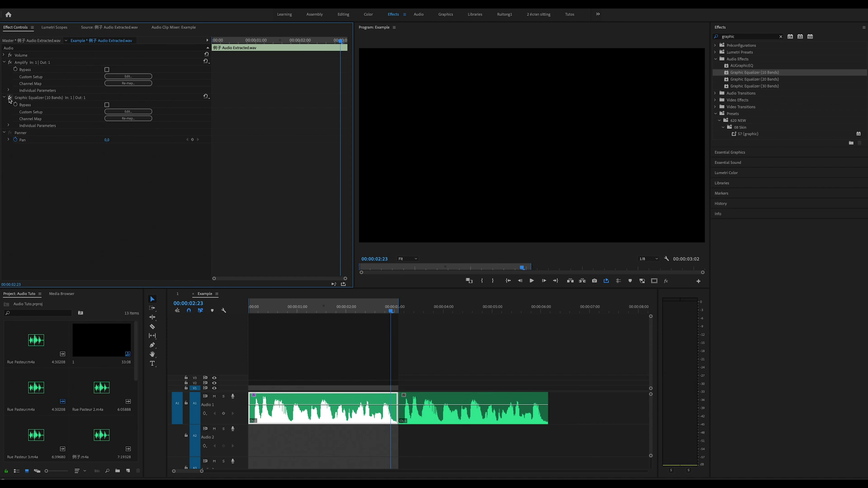
{"action": "key", "text": "Left"}
{"action": "key", "text": "Left"}
{"action": "key", "text": "shift+7"}
- Search 'parametr' and add Parametric Equalizer to the clip's effects
{"action": "type", "text": "pa"}
{"action": "type", "text": "ra"}
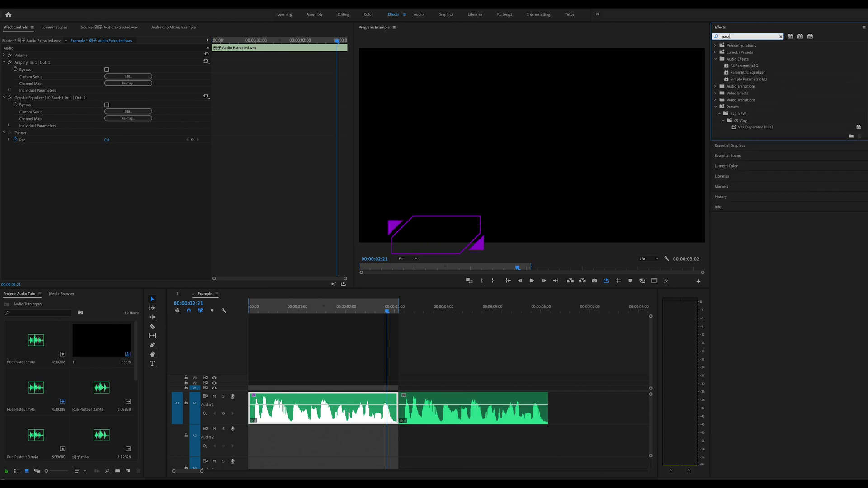
{"action": "type", "text": "metr"}
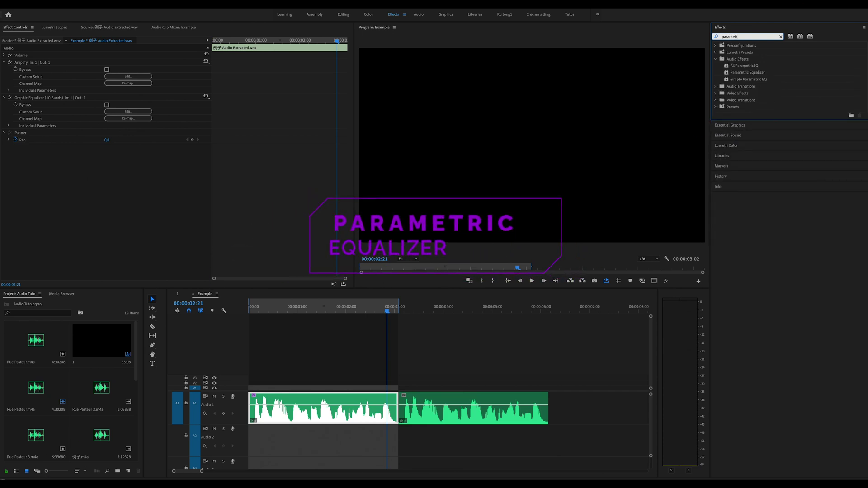
{"action": "mouse_move", "coordinate": [750, 71]}
{"action": "left_mouse_down"}
{"action": "mouse_move", "coordinate": [151, 183]}
{"action": "mouse_move", "coordinate": [177, 188]}
{"action": "left_mouse_up"}
- Lower the high-pass cutoff to 50 Hz, then enable the low-pass band and lower its frequency
{"action": "left_click", "coordinate": [128, 147]}
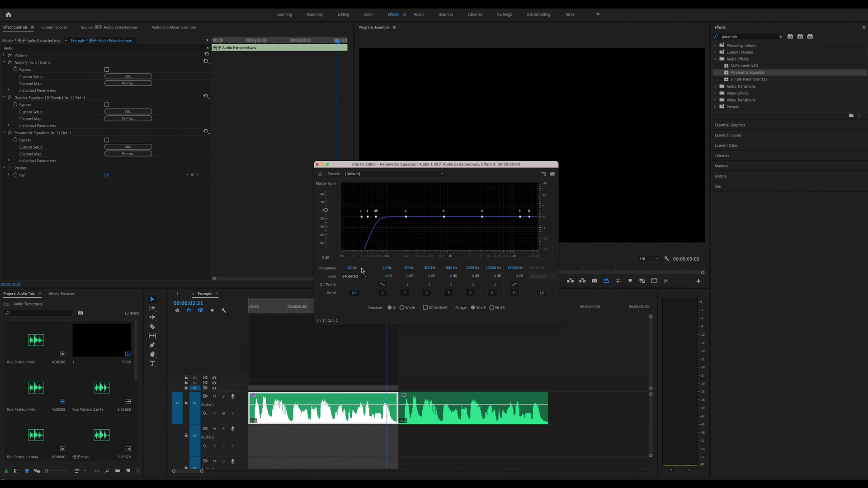
{"action": "key", "text": "space"}
{"action": "left_click_drag", "start_coordinate": [351, 268], "coordinate": [344, 272]}
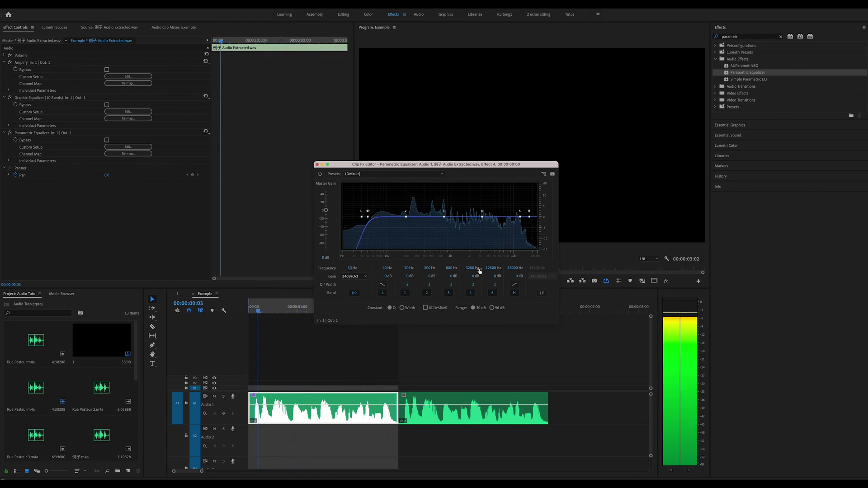
{"action": "left_click", "coordinate": [542, 293]}
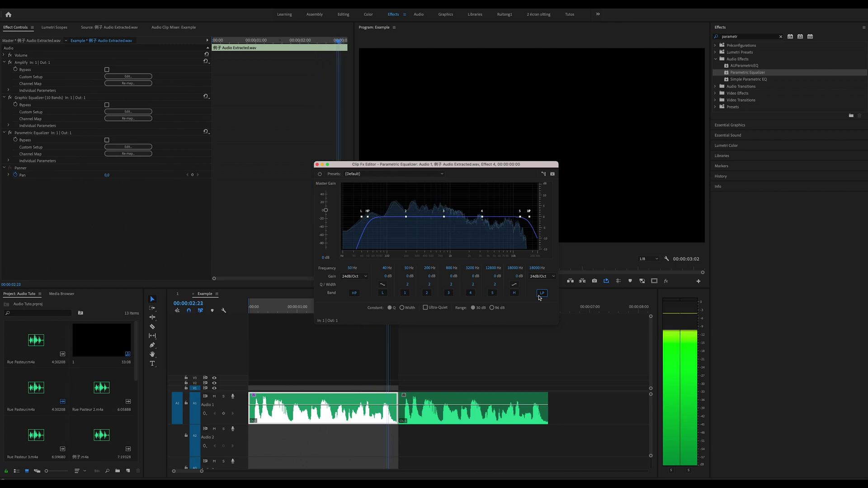
{"action": "left_click_drag", "start_coordinate": [537, 269], "coordinate": [527, 270]}
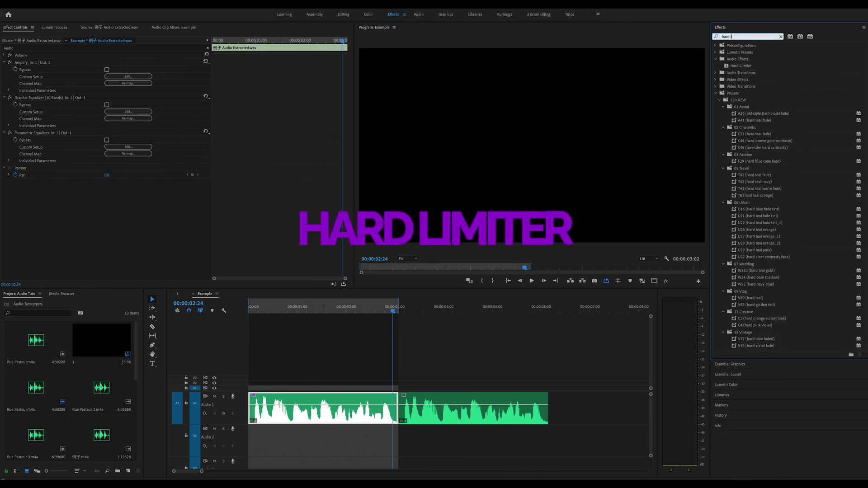
- Add Hard Limiter to the clip's effects and briefly play the clip
{"action": "left_click_drag", "start_coordinate": [741, 66], "coordinate": [99, 183]}
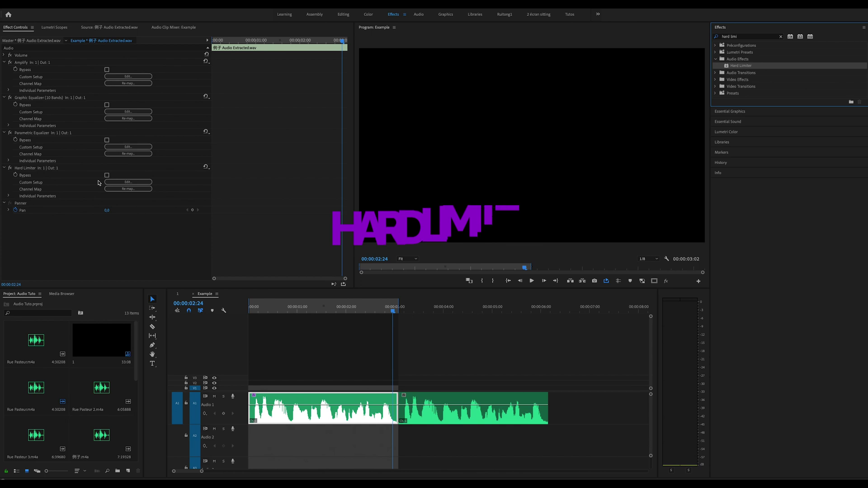
{"action": "key", "text": "space"}
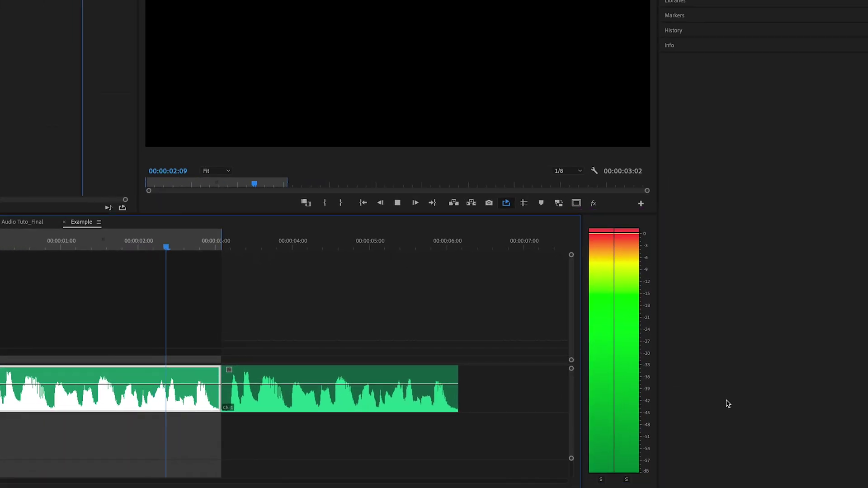
{"action": "key", "text": "space"}
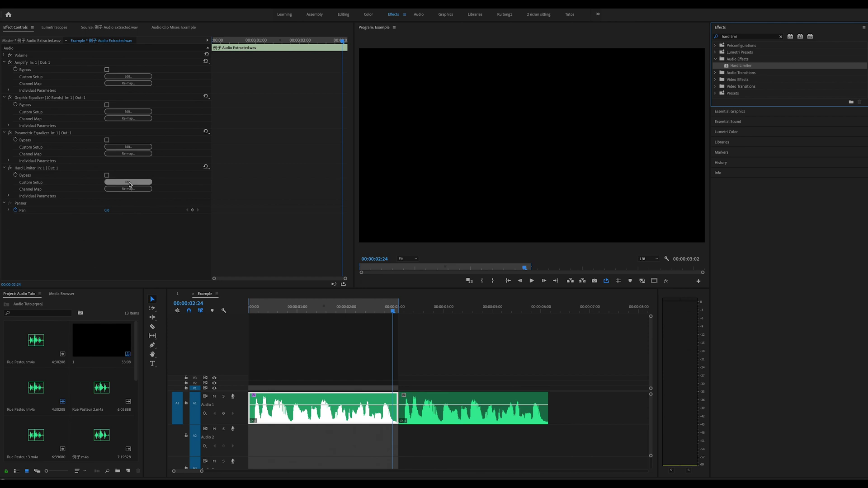
- Set Hard Limiter to the Limit to -3dB preset, then replay the processed audio from the start
{"action": "left_click", "coordinate": [128, 182]}
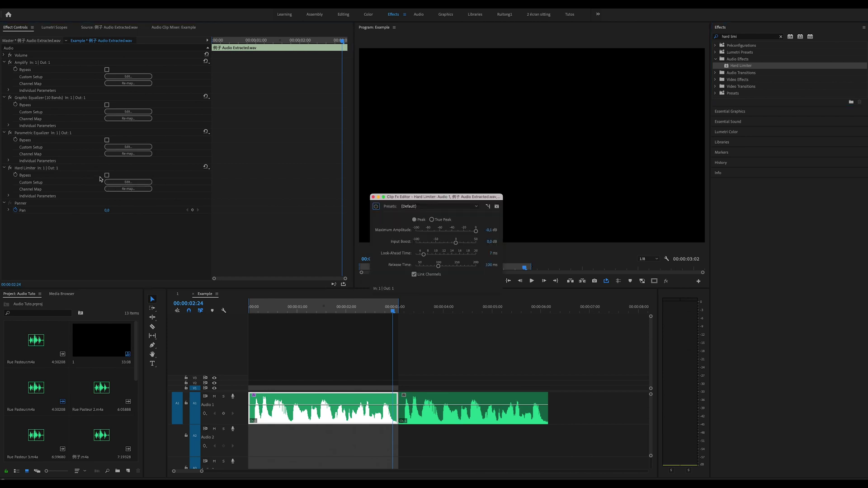
{"action": "left_click", "coordinate": [442, 208]}
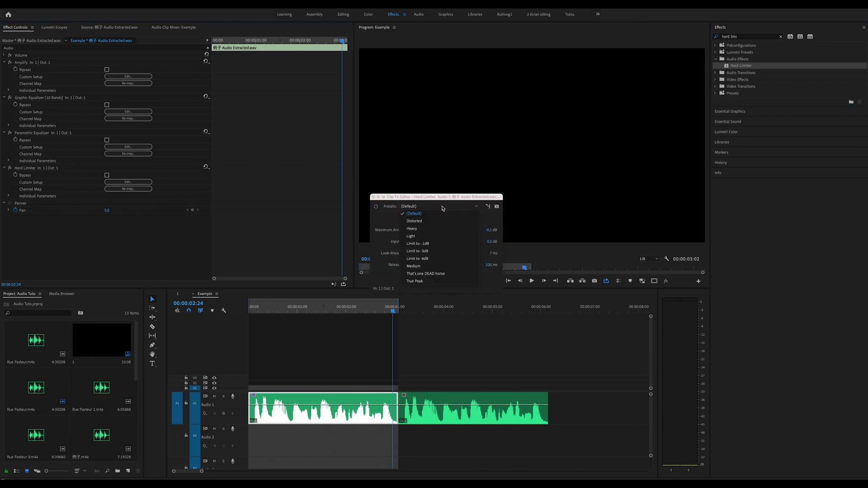
{"action": "left_click", "coordinate": [446, 255]}
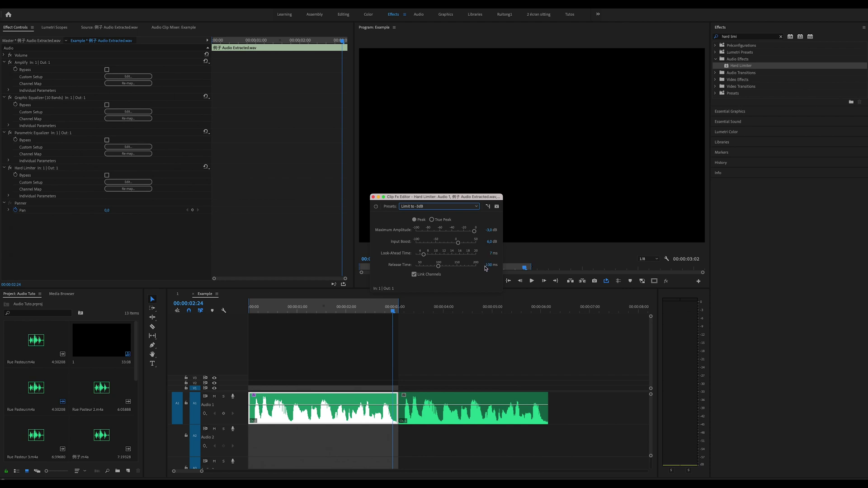
{"action": "left_click", "coordinate": [373, 197]}
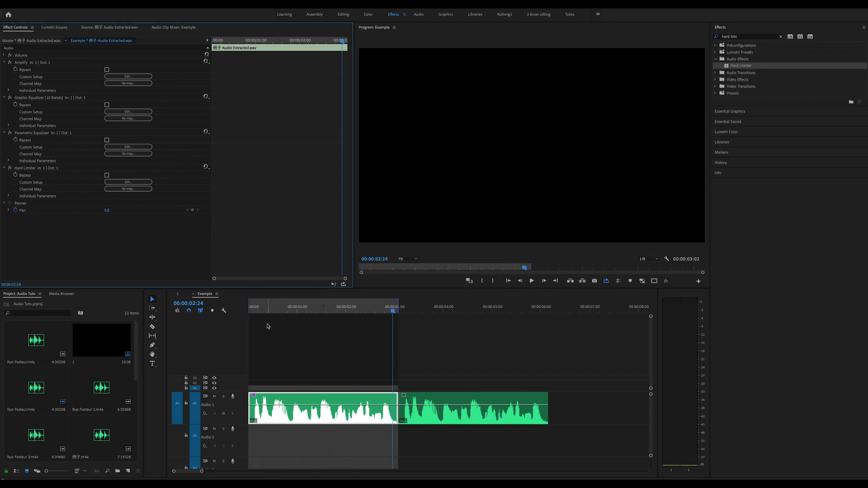
{"action": "key", "text": "Home"}
{"action": "key", "text": "space"}
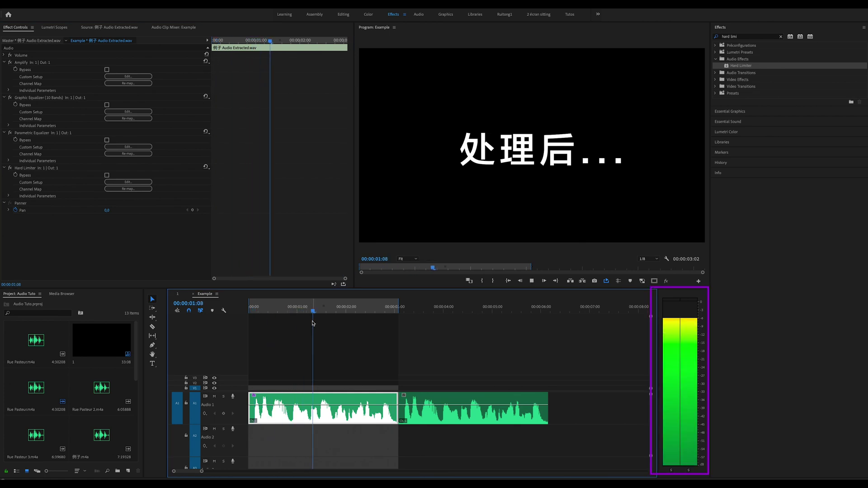
- Search 'mastering' and apply the Mastering effect to the first clip on A1
{"action": "key", "text": "space"}
{"action": "triple_click", "coordinate": [741, 36]}
{"action": "type", "text": "mastering"}
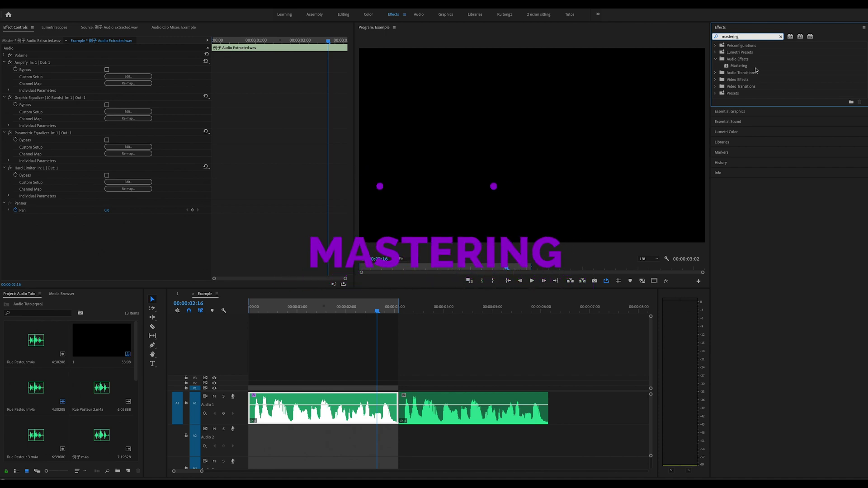
{"action": "left_click_drag", "start_coordinate": [754, 67], "coordinate": [307, 411]}
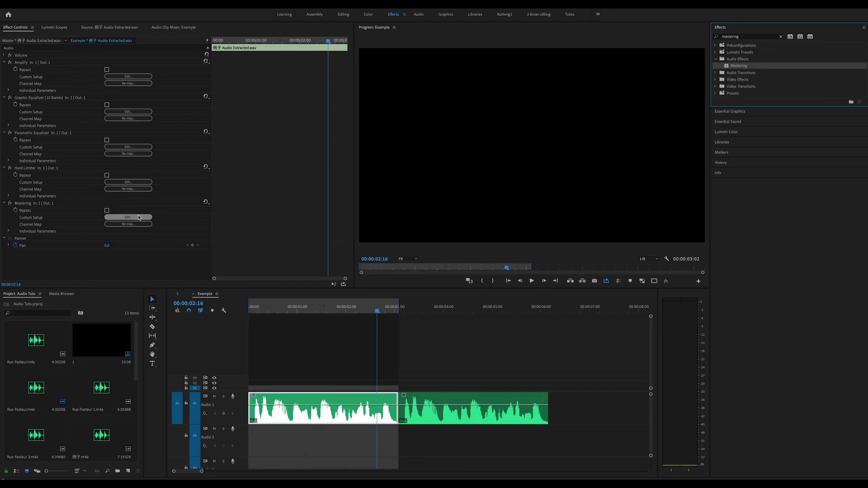
- Load the Subtle Clarity preset into the Mastering effect
{"action": "left_click", "coordinate": [139, 217]}
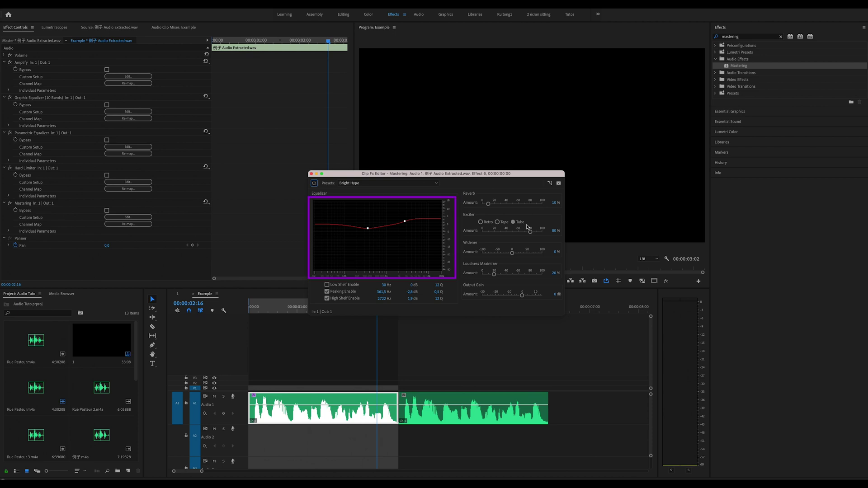
{"action": "left_click", "coordinate": [410, 183]}
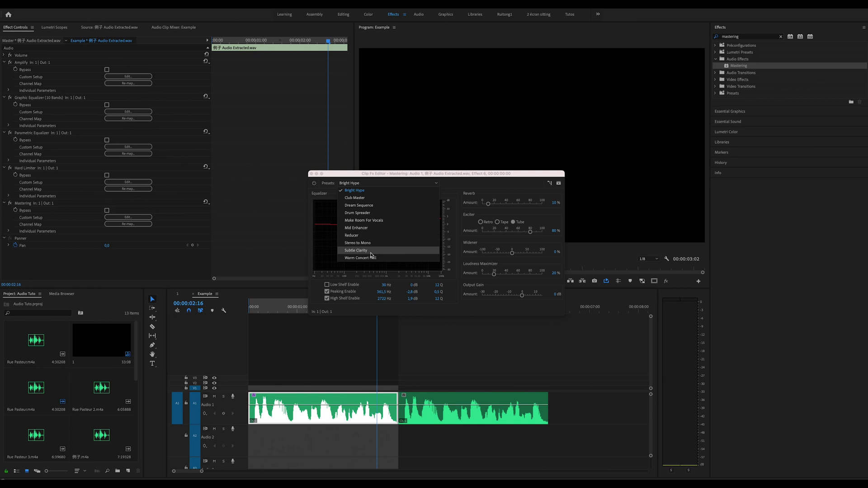
{"action": "left_click", "coordinate": [371, 256]}
- Enable a slightly raised Low Shelf and turn Mastering's Reverb down from 20% to 0%
{"action": "left_click", "coordinate": [327, 285]}
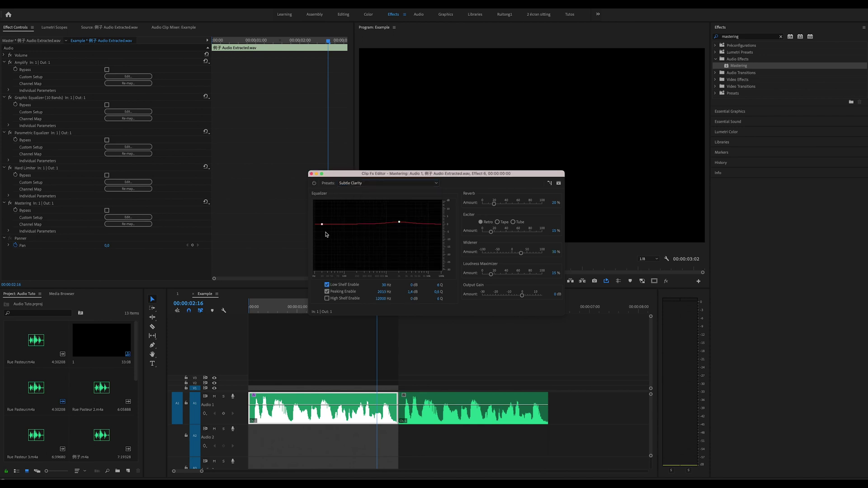
{"action": "left_click_drag", "start_coordinate": [322, 224], "coordinate": [329, 222]}
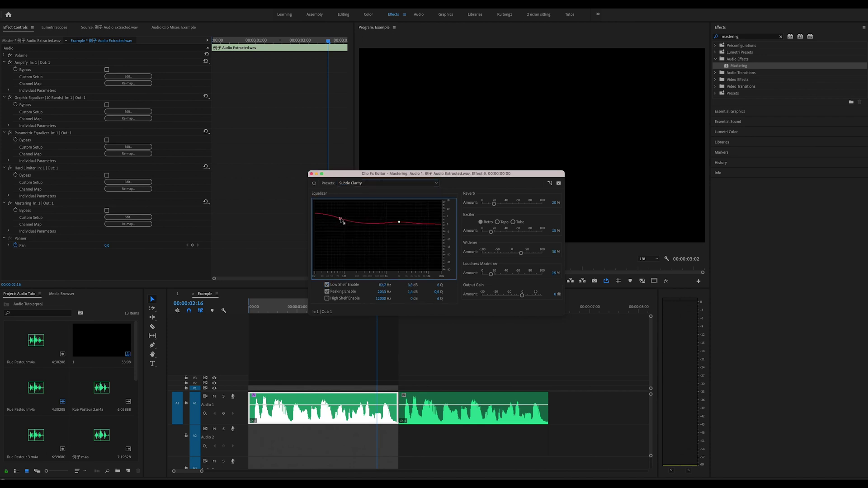
{"action": "key", "text": "space"}
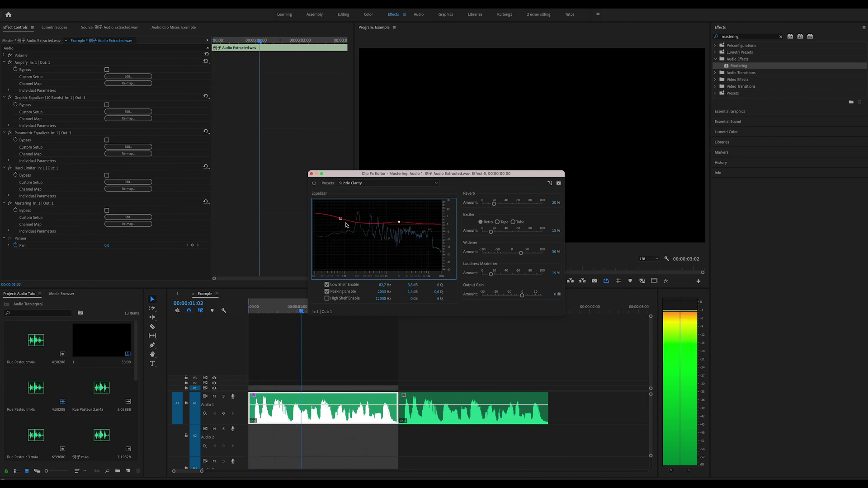
{"action": "key", "text": "space"}
{"action": "key", "text": "space"}
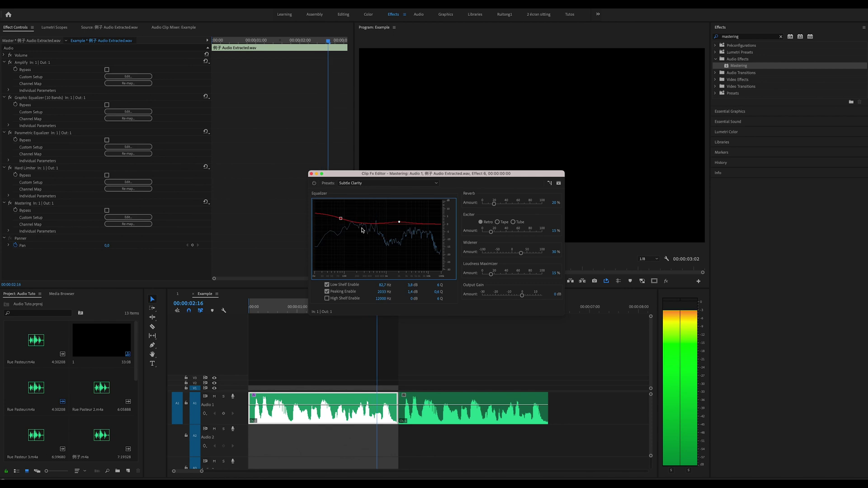
{"action": "left_click_drag", "start_coordinate": [494, 203], "coordinate": [482, 203]}
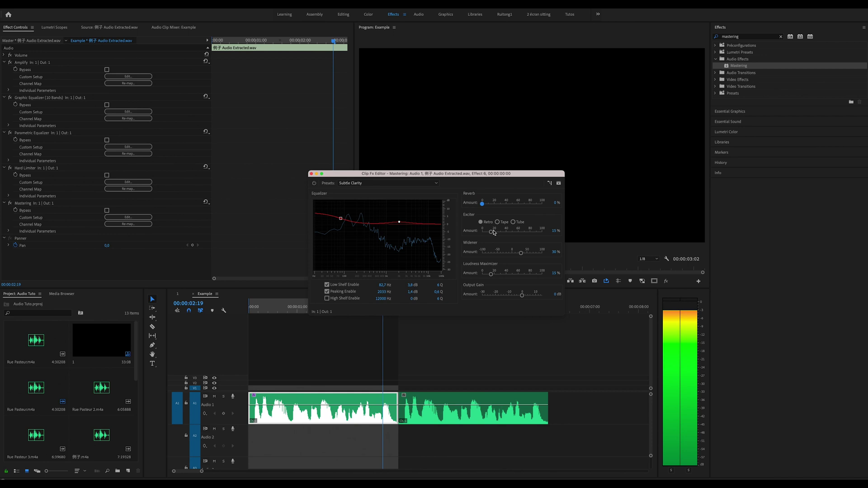
- Play the unprocessed second clip and the processed first clip to compare them by ear
{"action": "key", "text": "space"}
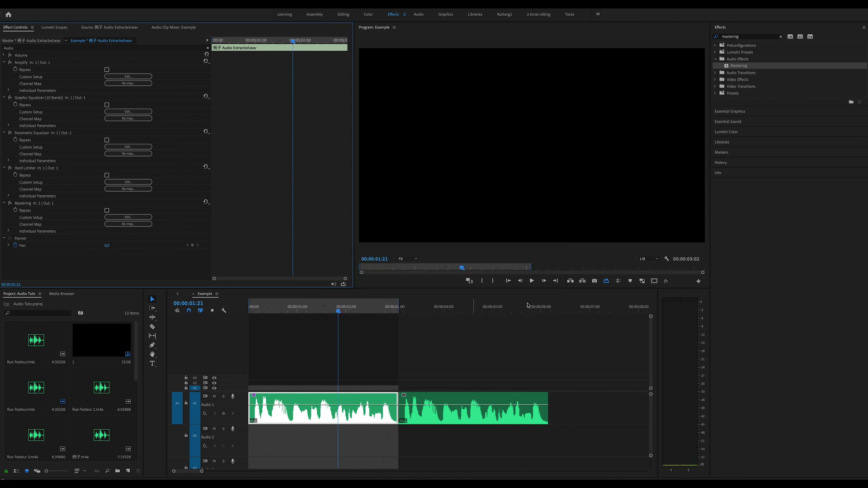
{"action": "left_click", "coordinate": [614, 282]}
{"action": "left_click", "coordinate": [400, 308]}
{"action": "key", "text": "space"}
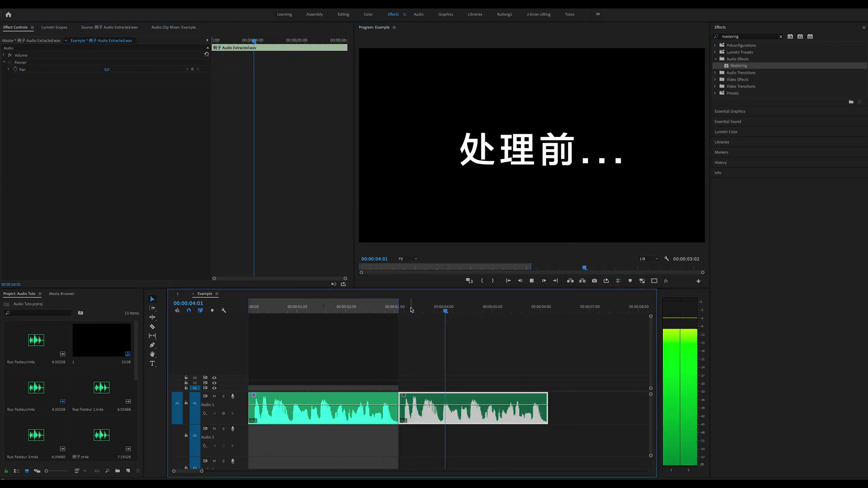
{"action": "left_click", "coordinate": [256, 306]}
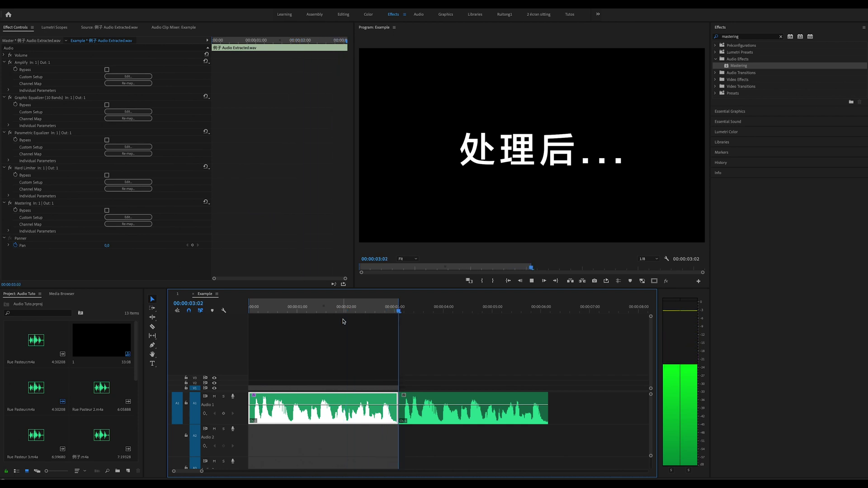
{"action": "left_click", "coordinate": [546, 399]}
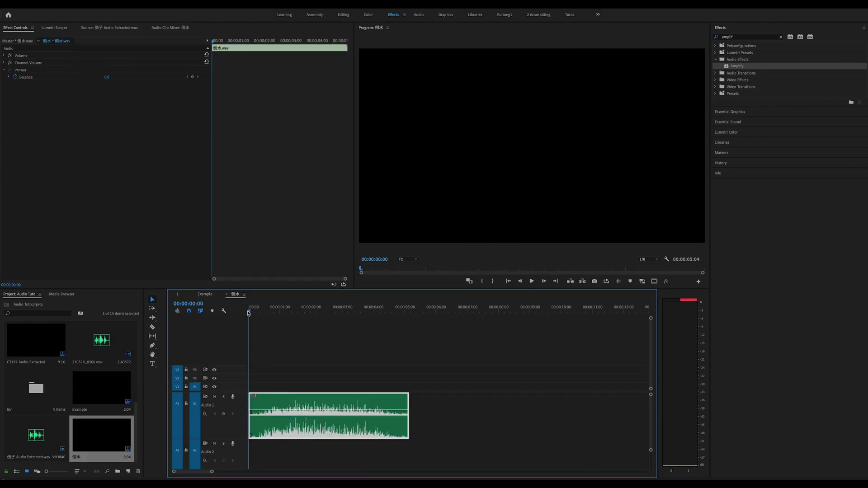
- Resize the timeline track and play the second sequence's raw audio
{"action": "left_click_drag", "start_coordinate": [650, 451], "coordinate": [652, 466]}
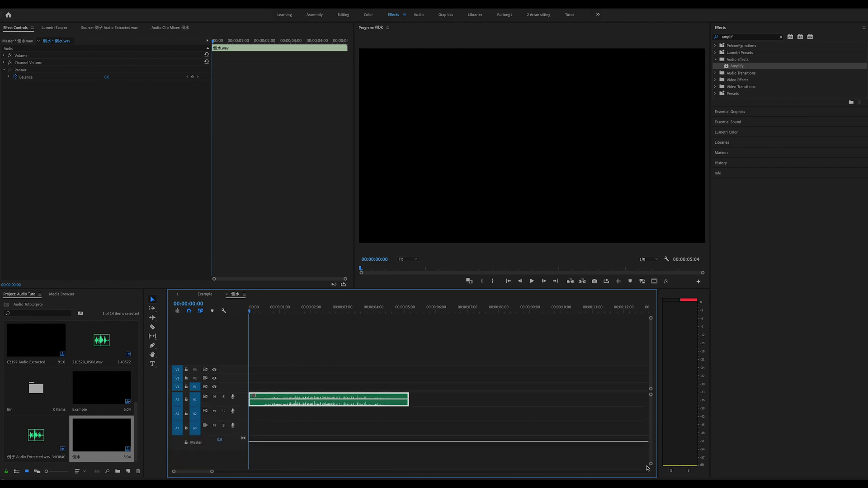
{"action": "left_click_drag", "start_coordinate": [651, 466], "coordinate": [651, 450]}
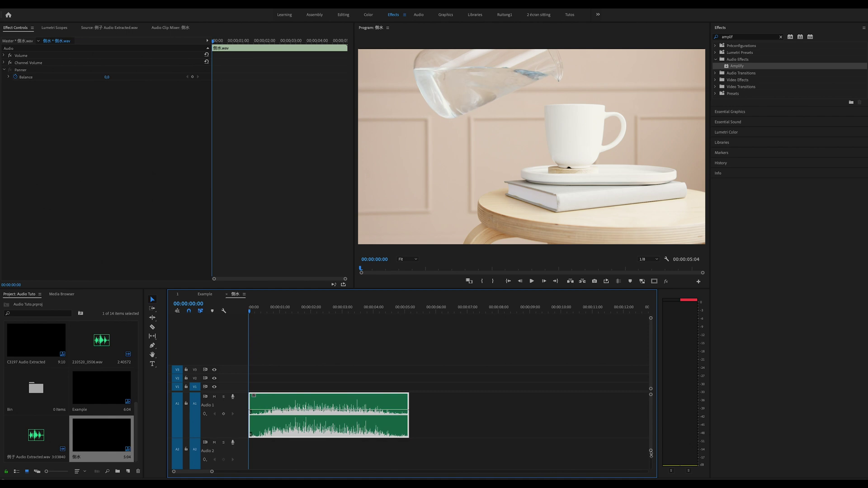
{"action": "key", "text": "space"}
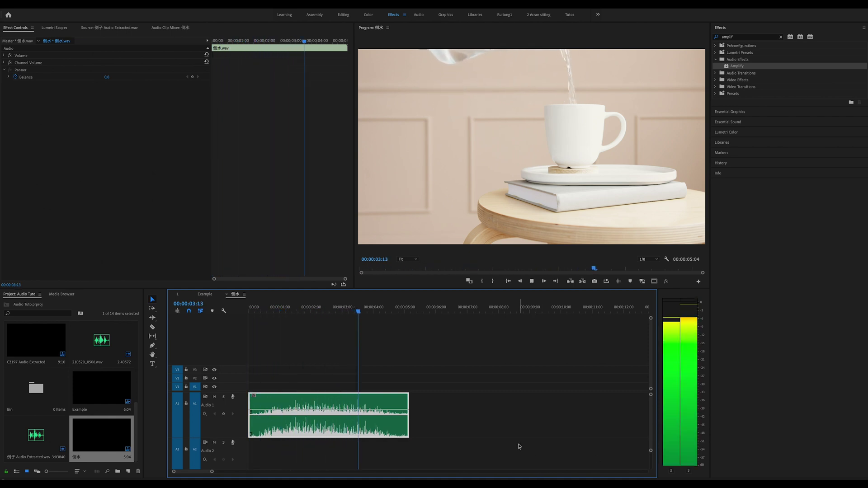
{"action": "key", "text": "space"}
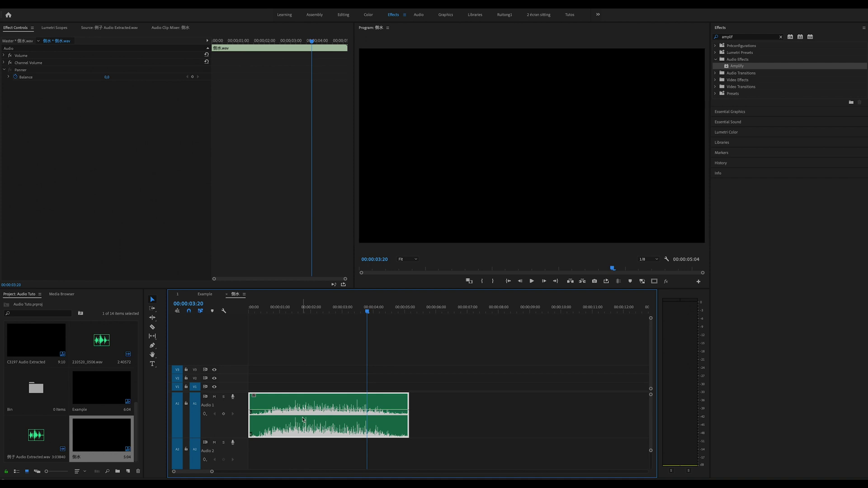
- Place a copy of the clip after the original and mark In/Out around the first clip with X
{"action": "left_click_drag", "start_coordinate": [303, 419], "coordinate": [466, 421], "text": "alt"}
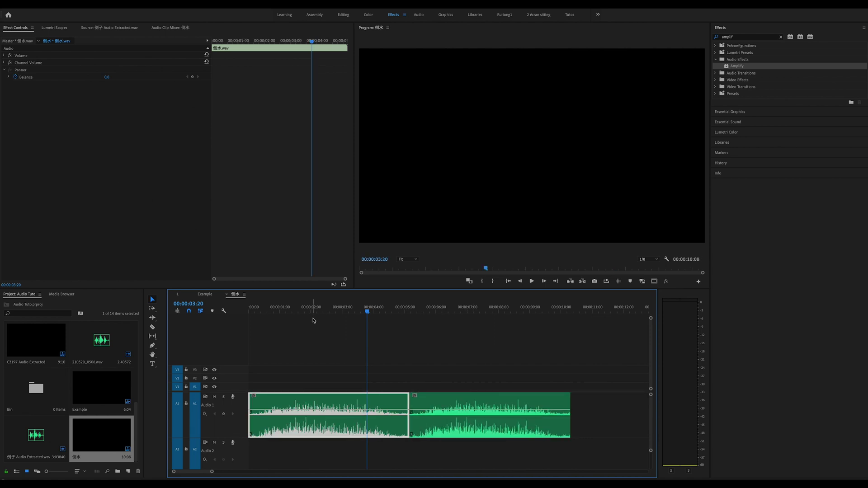
{"action": "key", "text": "i"}
{"action": "key", "text": "o"}
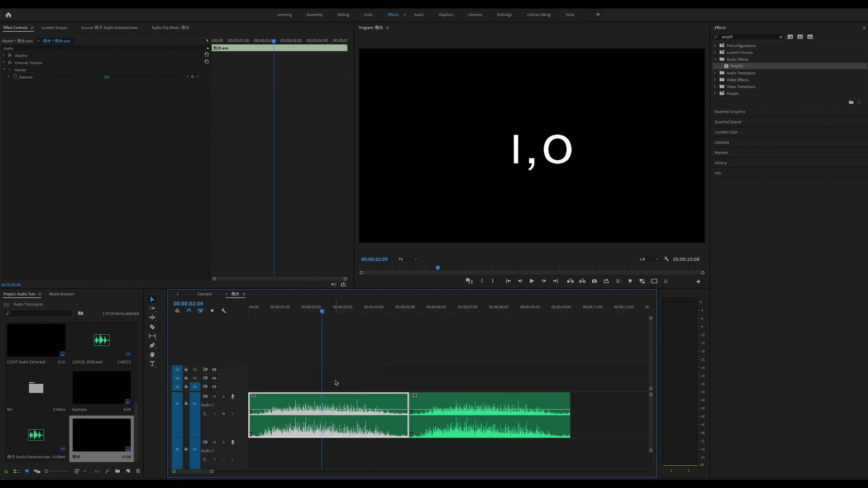
{"action": "key", "text": "x"}
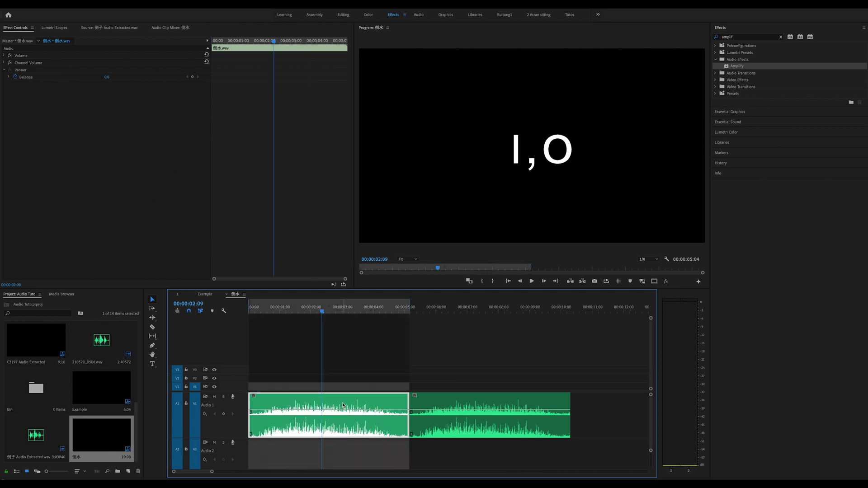
- Apply Amplify to the A1 clip with the +3dB Boost preset, then audition it from the start
{"action": "left_click", "coordinate": [606, 281]}
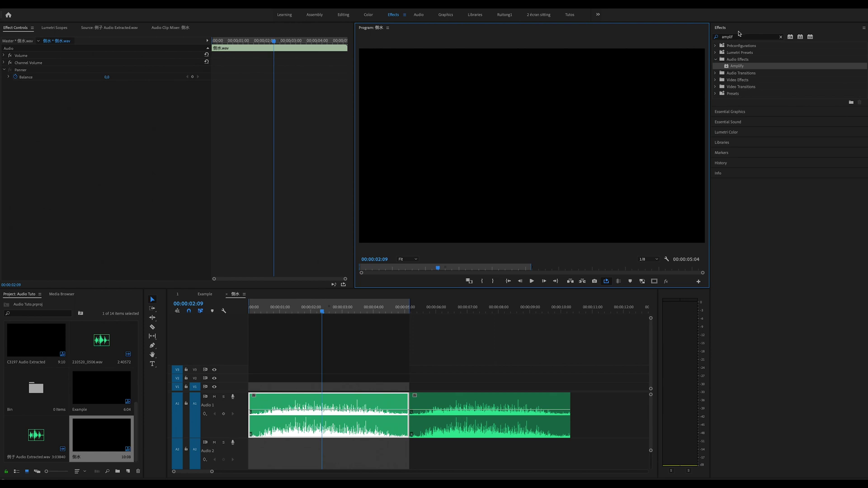
{"action": "left_click", "coordinate": [742, 67]}
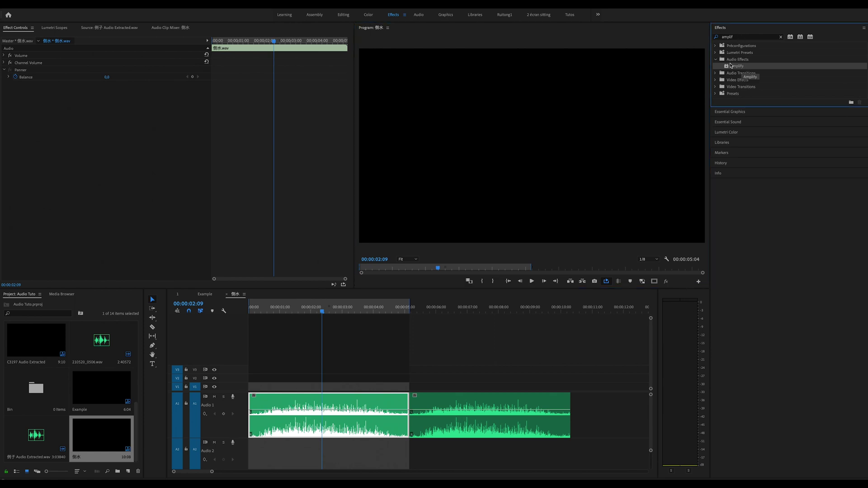
{"action": "left_click_drag", "start_coordinate": [318, 472], "coordinate": [328, 441]}
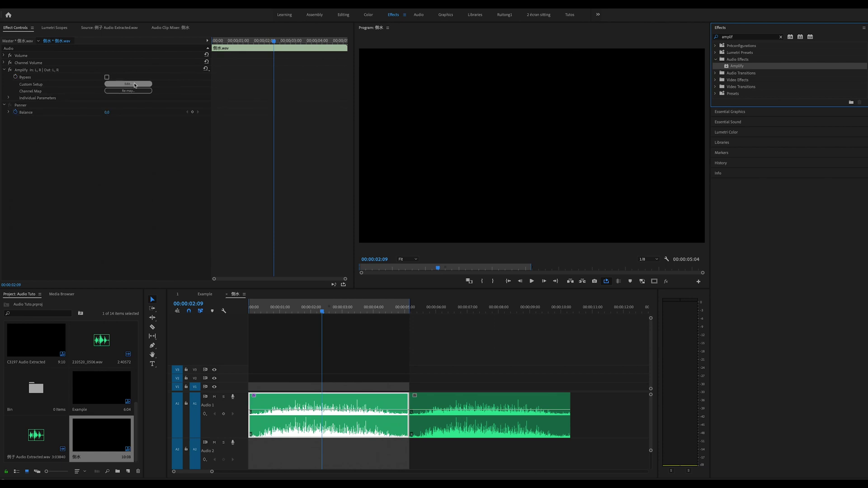
{"action": "left_click", "coordinate": [128, 85]}
{"action": "left_click", "coordinate": [437, 218]}
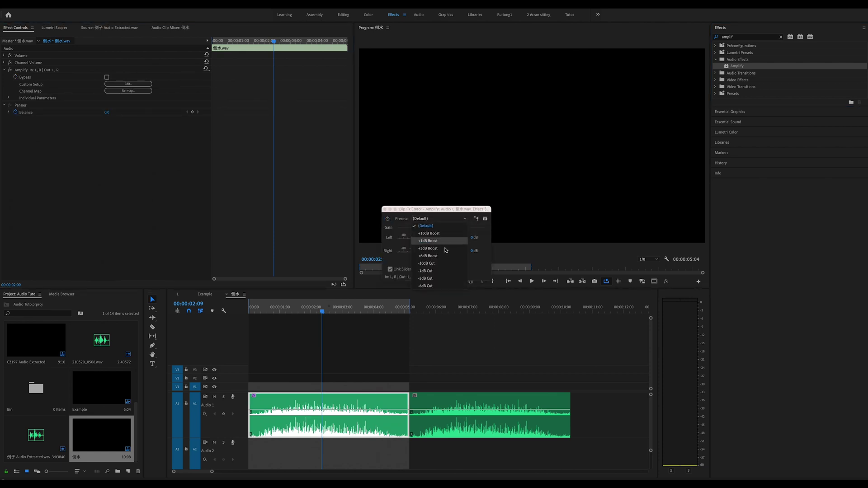
{"action": "left_click", "coordinate": [439, 252]}
{"action": "key", "text": "Home"}
{"action": "key", "text": "space"}
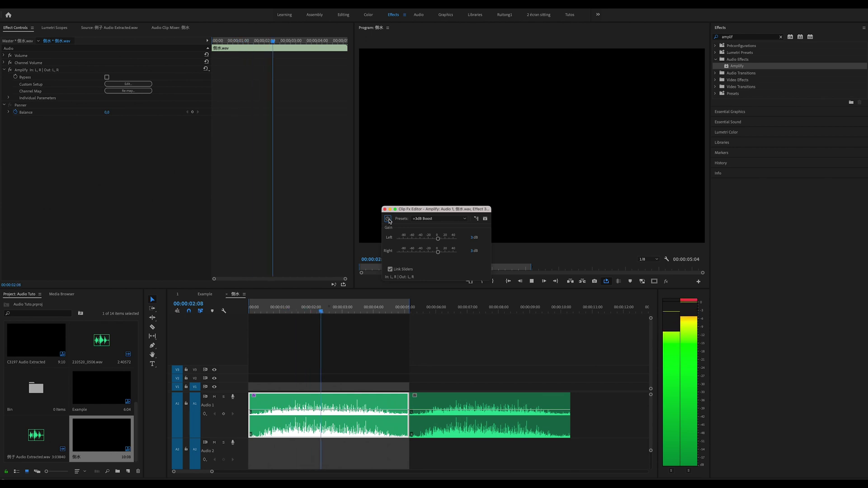
{"action": "left_click", "coordinate": [385, 209]}
- Search 'parametr' and apply Parametric Equalizer to the audio clip, opening its editor
{"action": "left_click", "coordinate": [748, 37]}
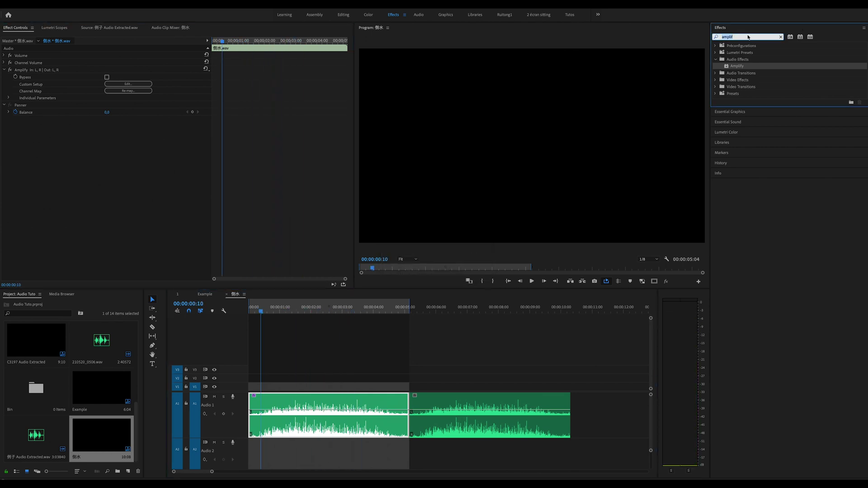
{"action": "type", "text": "parametr"}
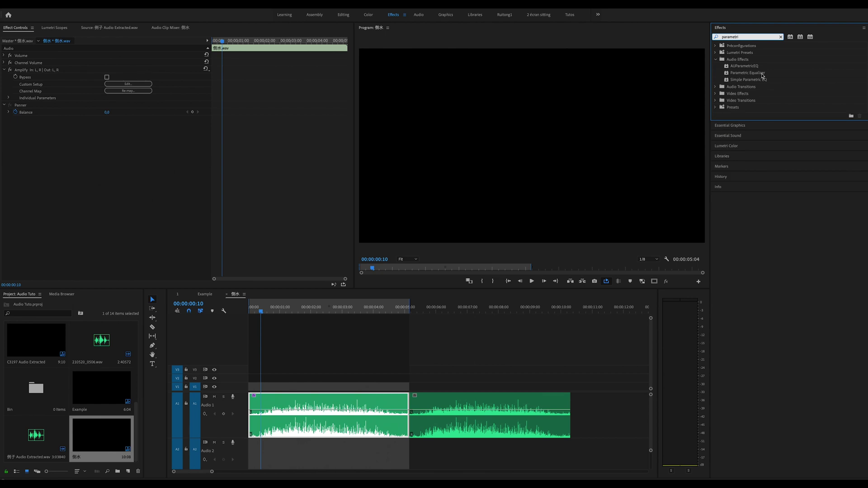
{"action": "left_click_drag", "start_coordinate": [762, 76], "coordinate": [289, 407]}
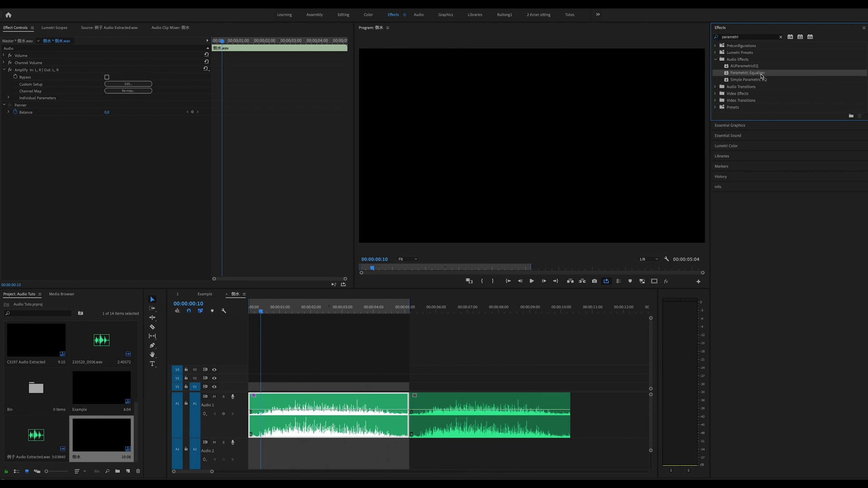
{"action": "left_click", "coordinate": [138, 119]}
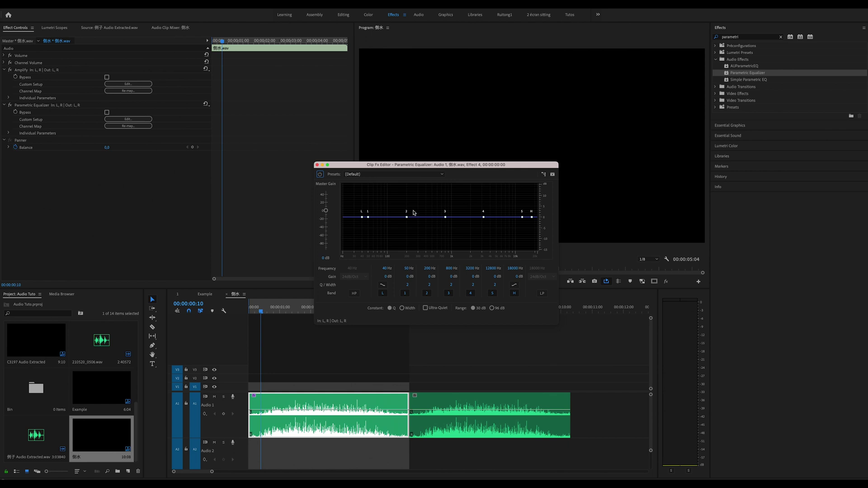
- Enable the high-pass and low-pass bands, lowering the low-pass cutoff to about 11588 Hz
{"action": "key", "text": "space"}
{"action": "left_click", "coordinate": [354, 293]}
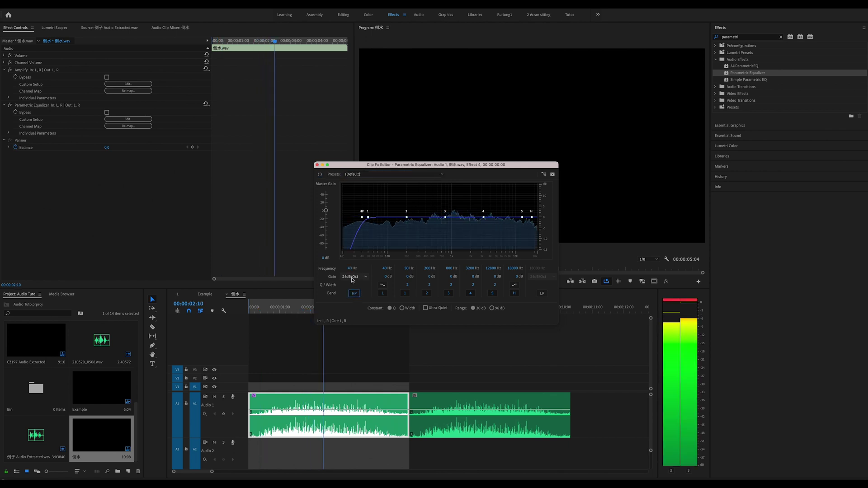
{"action": "left_click", "coordinate": [542, 293]}
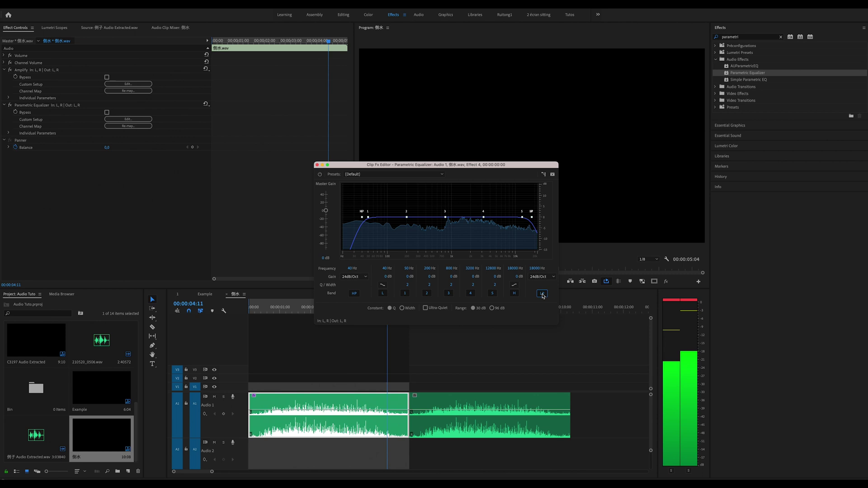
{"action": "left_click_drag", "start_coordinate": [533, 269], "coordinate": [530, 273]}
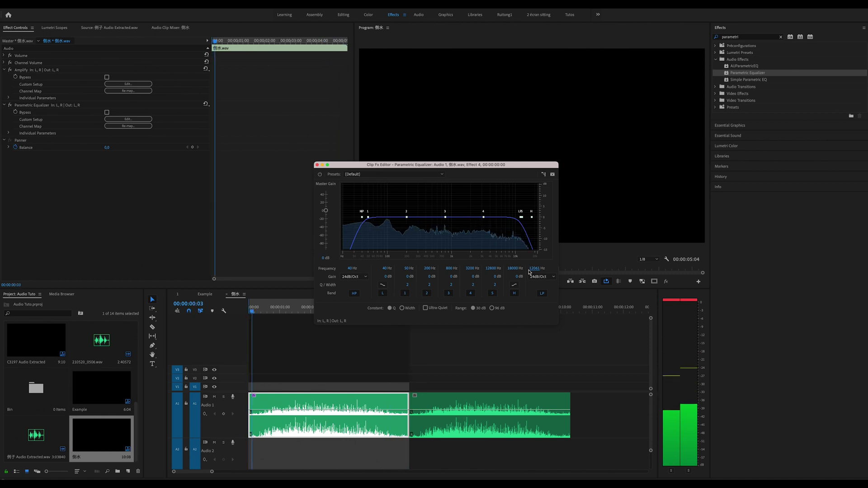
{"action": "left_click", "coordinate": [511, 42]}
{"action": "double_click", "coordinate": [749, 36]}
- Apply Graphic Equalizer (10 Bands), cutting 2k to -9.6 and boosting 500 Hz to 8.2
{"action": "type", "text": "graphic"}
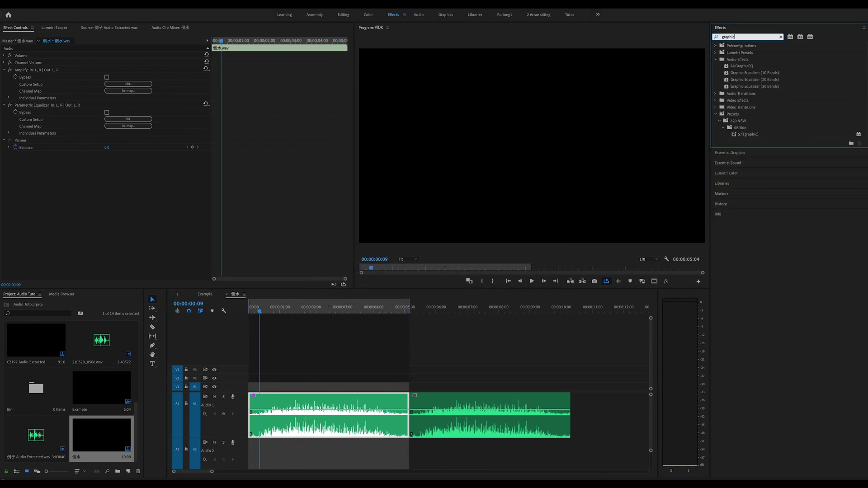
{"action": "left_click", "coordinate": [760, 73]}
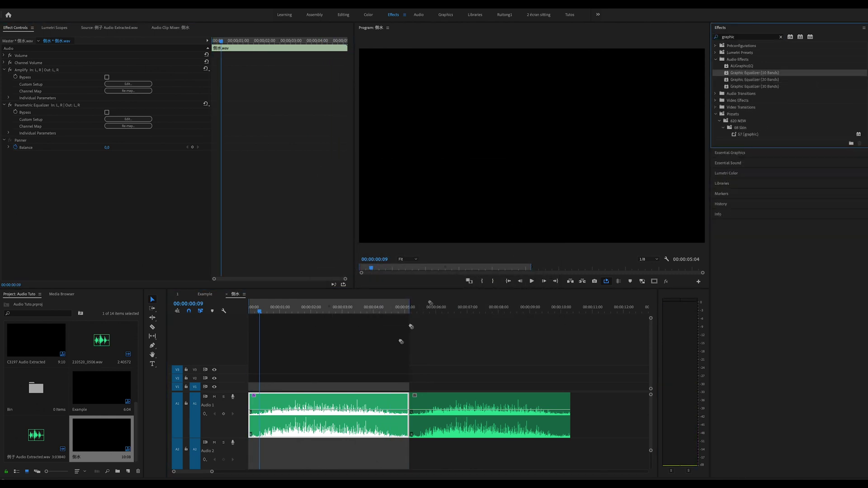
{"action": "left_click_drag", "start_coordinate": [375, 403], "coordinate": [375, 403]}
{"action": "left_click", "coordinate": [137, 155]}
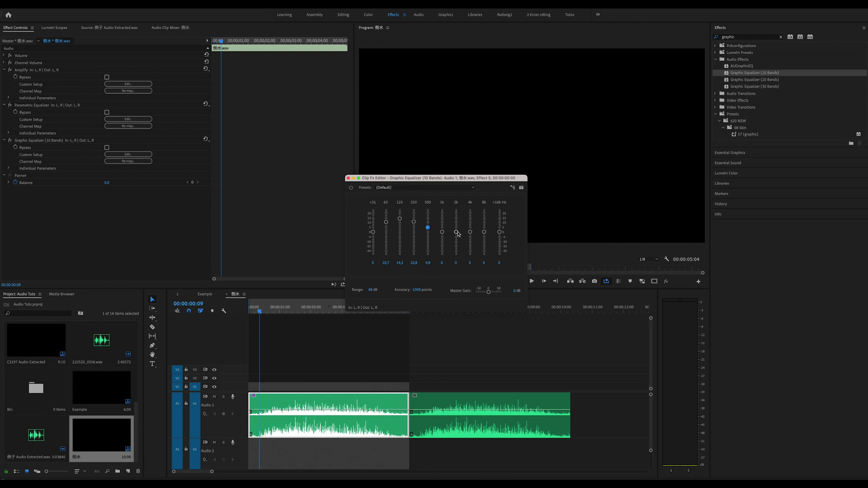
{"action": "left_click_drag", "start_coordinate": [456, 244], "coordinate": [457, 245]}
{"action": "key", "text": "space"}
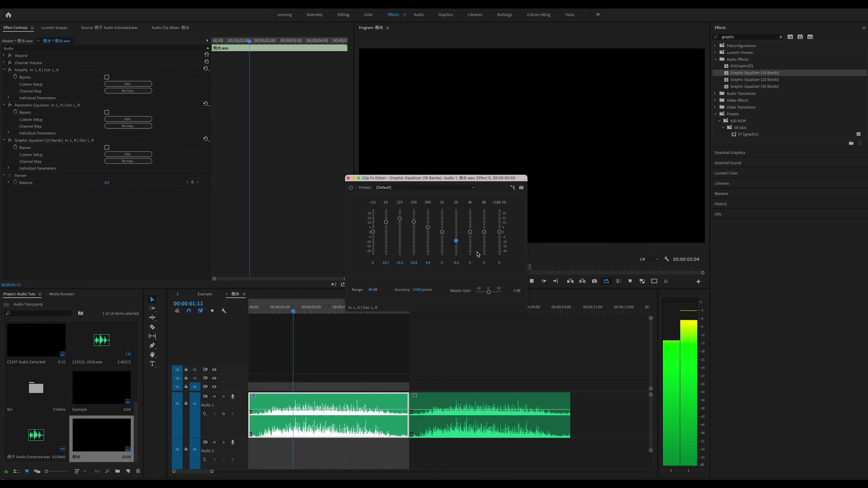
{"action": "left_click_drag", "start_coordinate": [428, 227], "coordinate": [414, 222]}
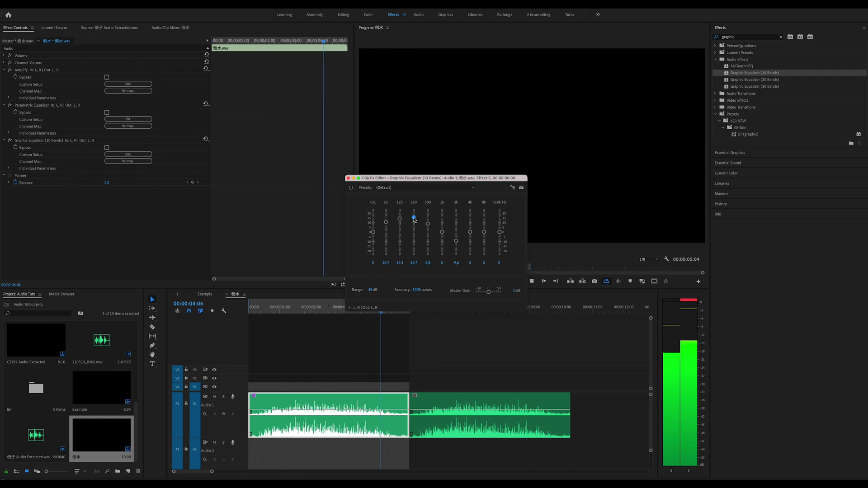
{"action": "left_click", "coordinate": [348, 179]}
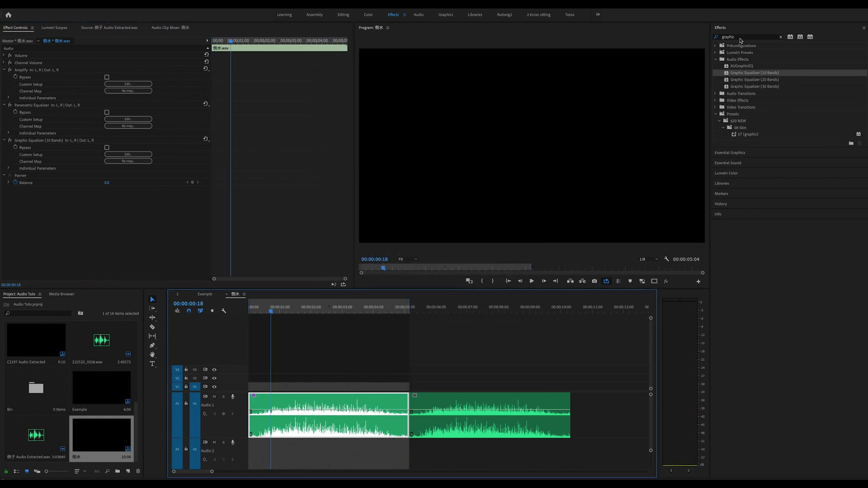
- Search 'mats' to find the Mastering effect and open its settings editor
{"action": "left_click", "coordinate": [742, 39]}
{"action": "type", "text": "mat"}
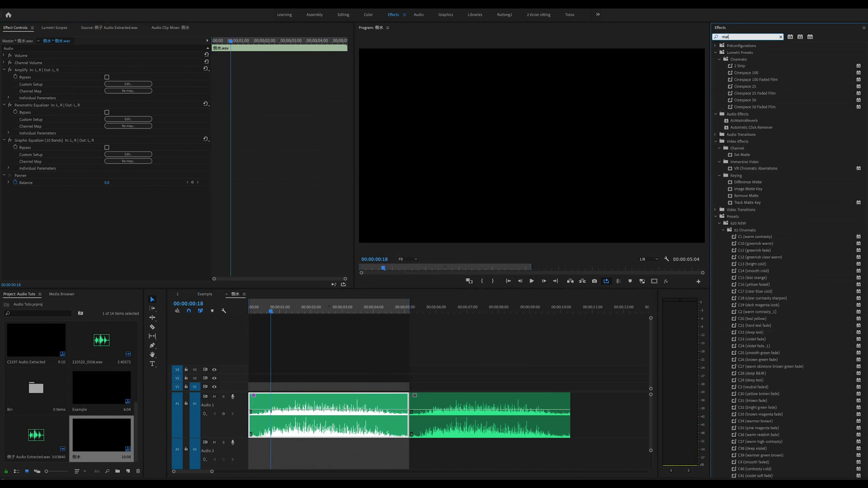
{"action": "type", "text": "s"}
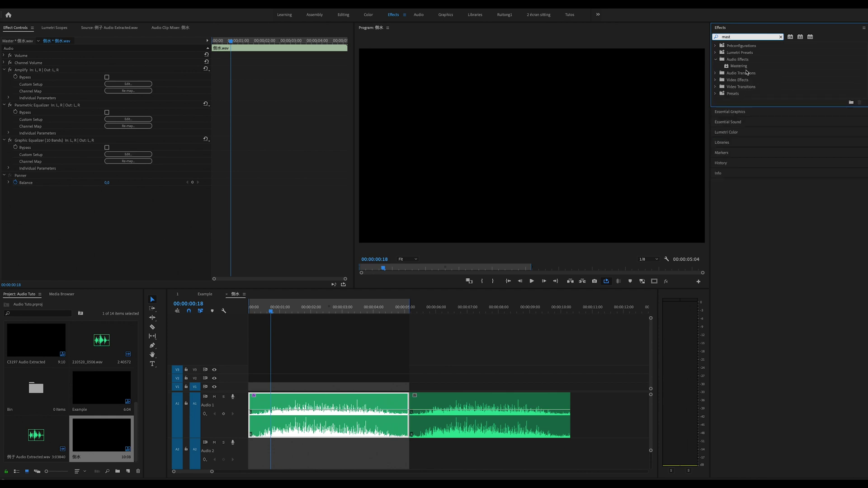
{"action": "left_click", "coordinate": [749, 67]}
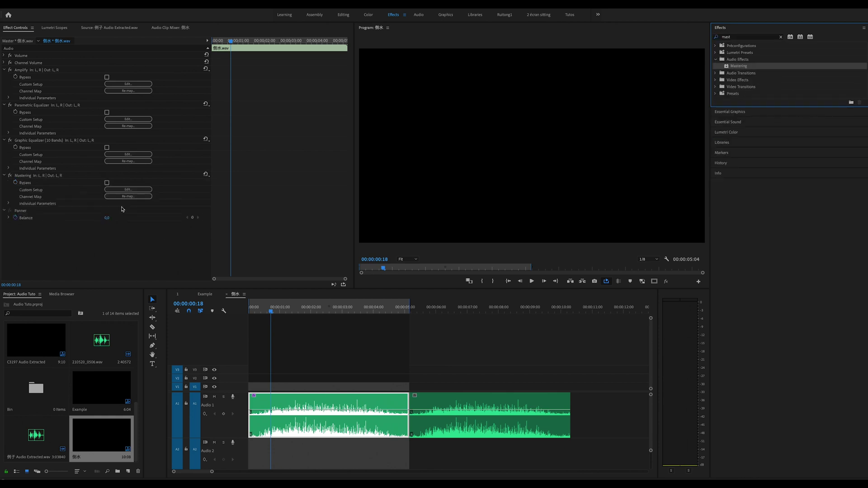
{"action": "left_click", "coordinate": [127, 189]}
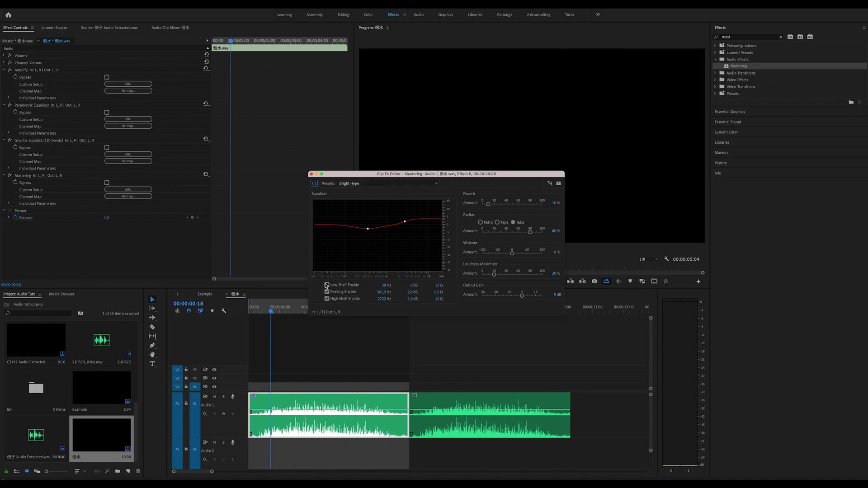
- Choose the Subtle Clarity preset and reduce the reverb amount to 5% while auditioning
{"action": "left_click", "coordinate": [369, 185]}
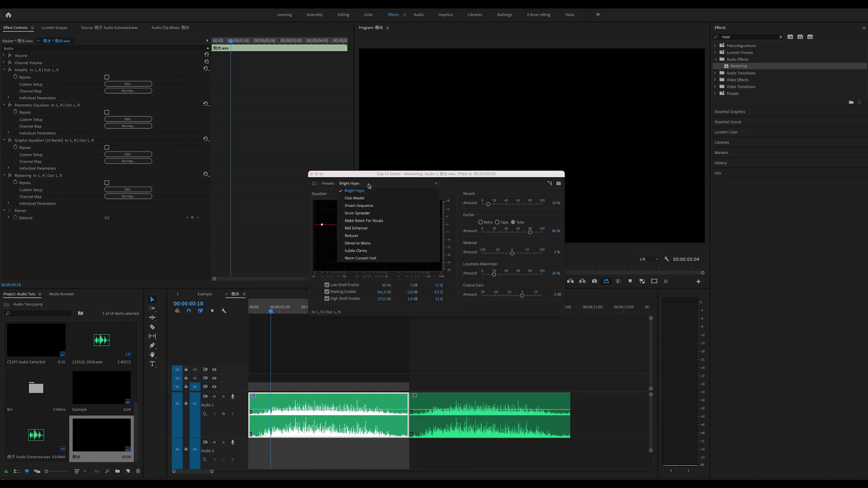
{"action": "left_click", "coordinate": [374, 253]}
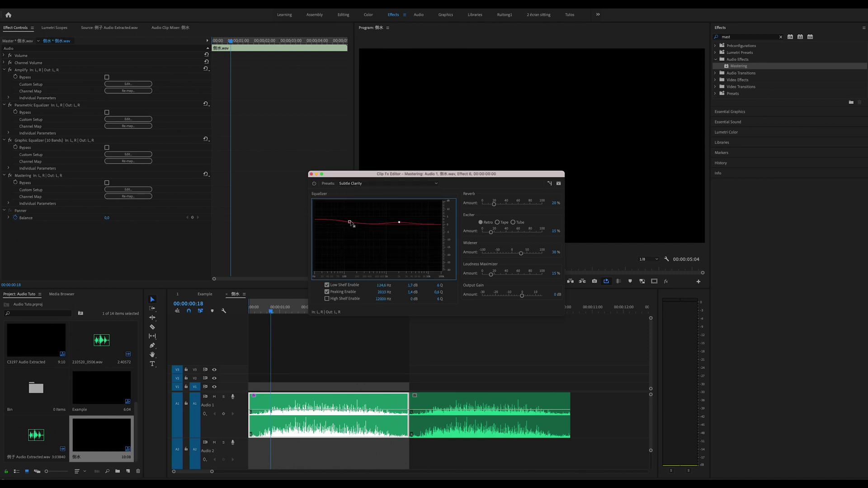
{"action": "key", "text": "space"}
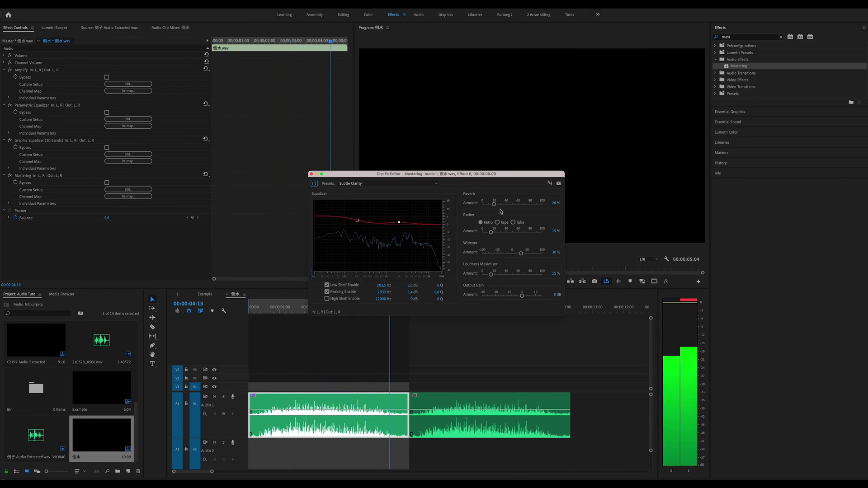
{"action": "left_click_drag", "start_coordinate": [494, 204], "coordinate": [486, 204]}
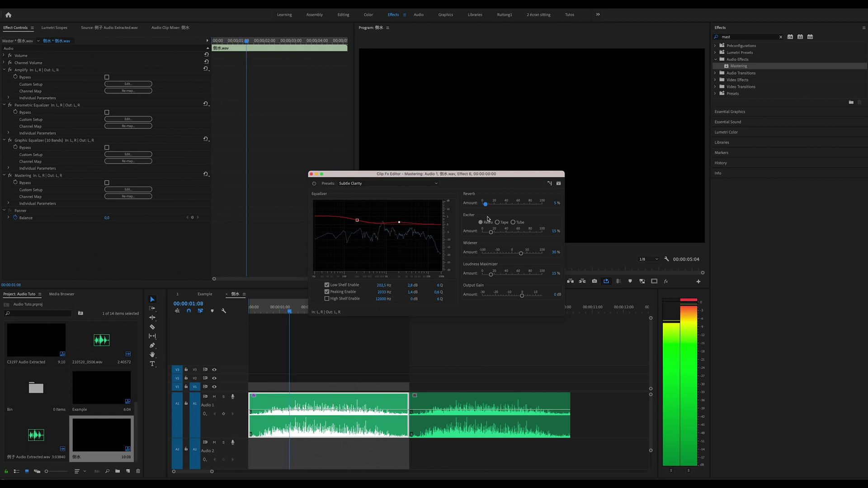
{"action": "key", "text": "space"}
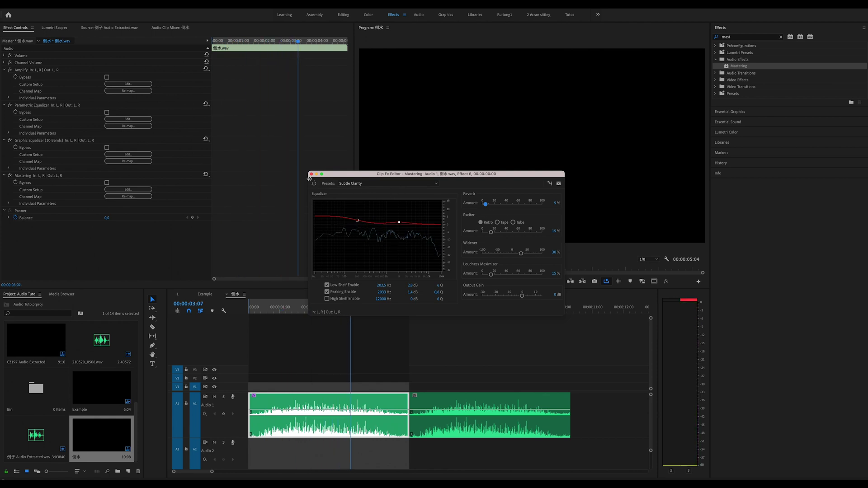
{"action": "left_click", "coordinate": [311, 174]}
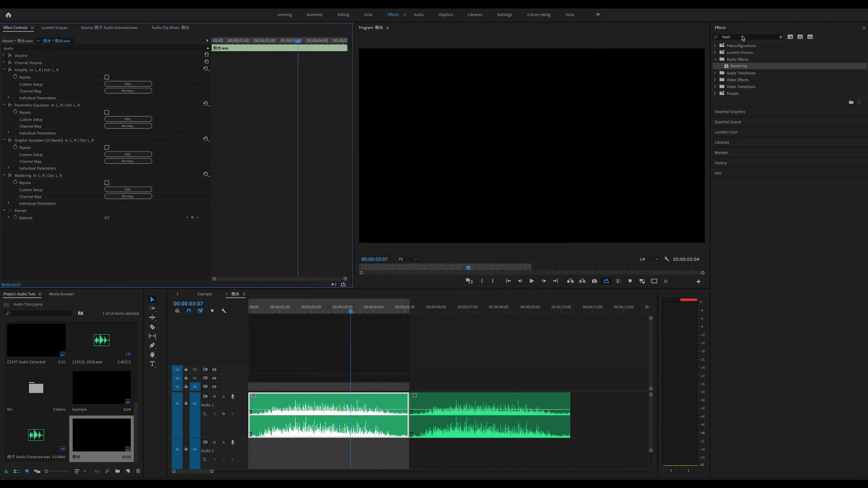
- Search 'hard limi' and apply Hard Limiter to the water-pouring clip
{"action": "left_click", "coordinate": [742, 37]}
{"action": "type", "text": "hard limi"}
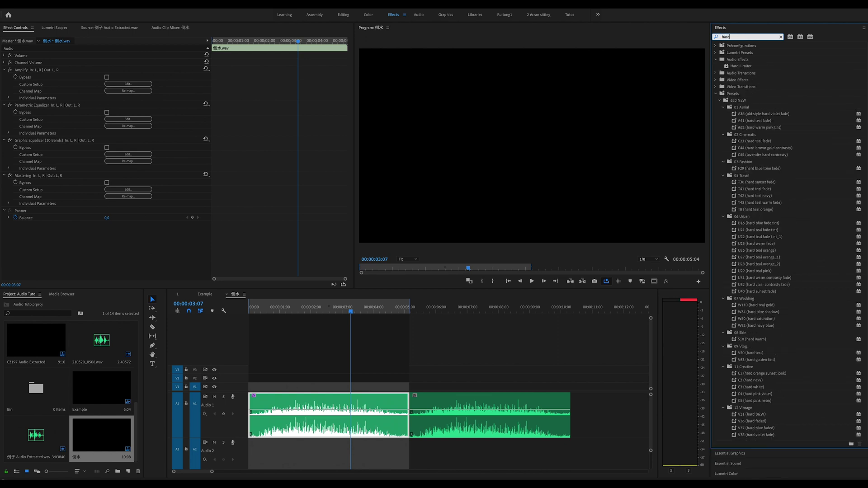
{"action": "left_click", "coordinate": [750, 67]}
{"action": "left_click_drag", "start_coordinate": [300, 404], "coordinate": [300, 405]}
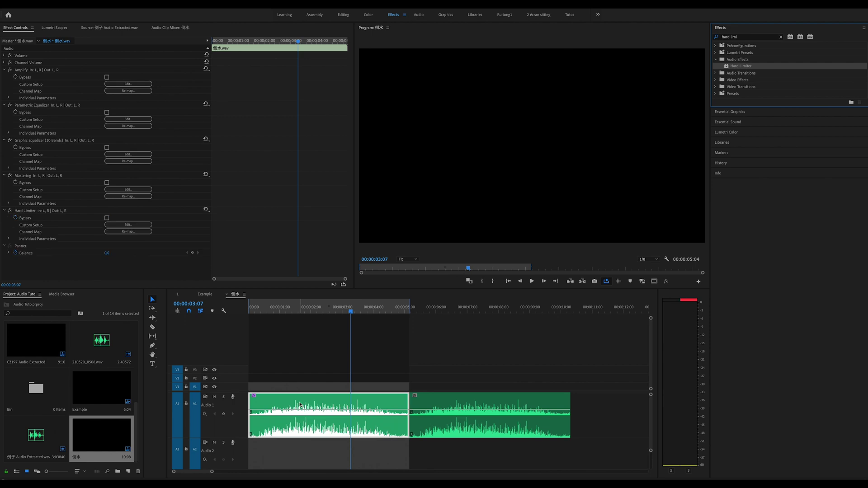
{"action": "left_click", "coordinate": [128, 225]}
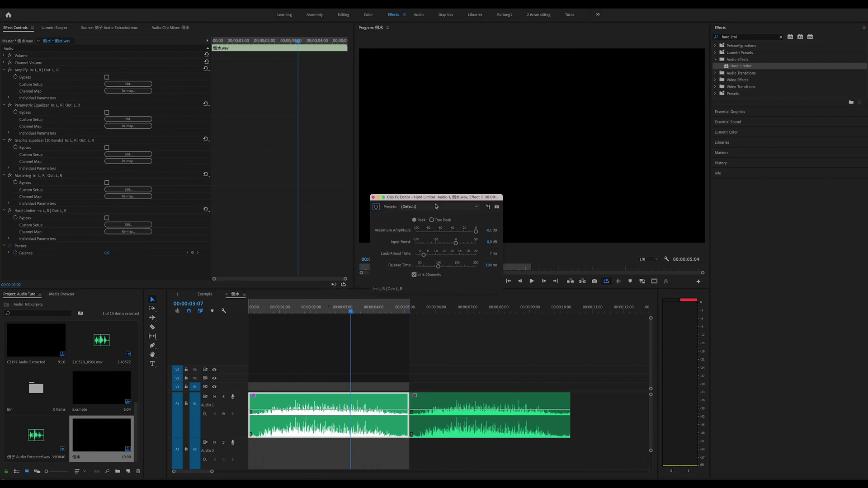
- Set the Hard Limiter to the Limit to -6dB preset after auditioning -3dB
{"action": "left_click", "coordinate": [436, 206]}
{"action": "left_click", "coordinate": [435, 252]}
{"action": "key", "text": "space"}
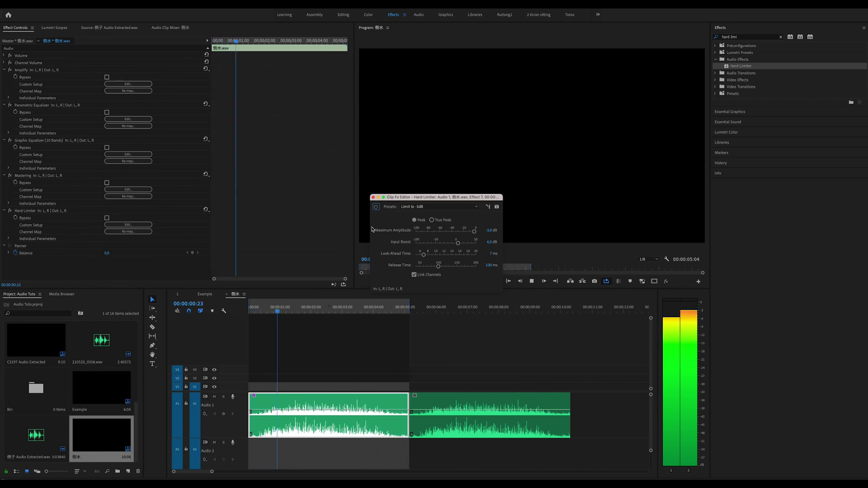
{"action": "left_click", "coordinate": [429, 207]}
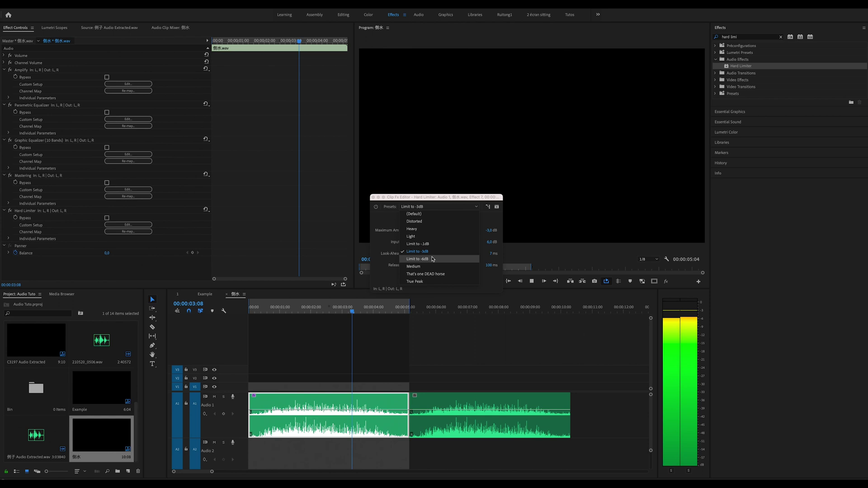
{"action": "left_click", "coordinate": [432, 259]}
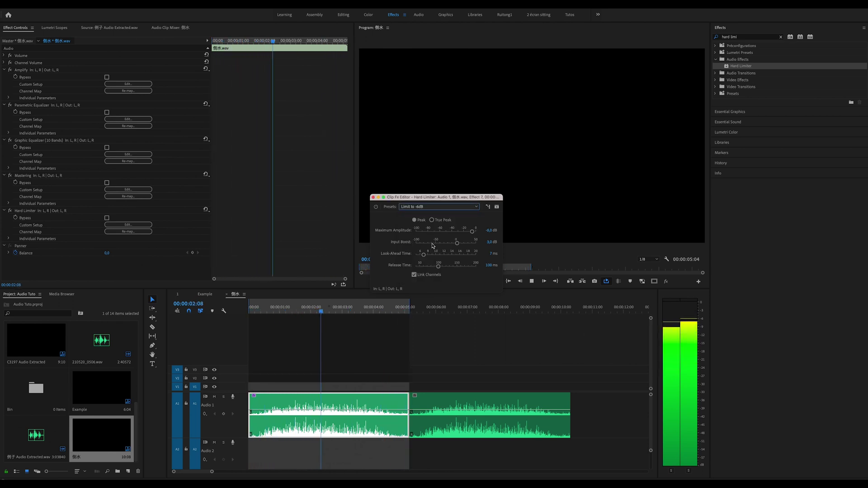
{"action": "left_click", "coordinate": [373, 197]}
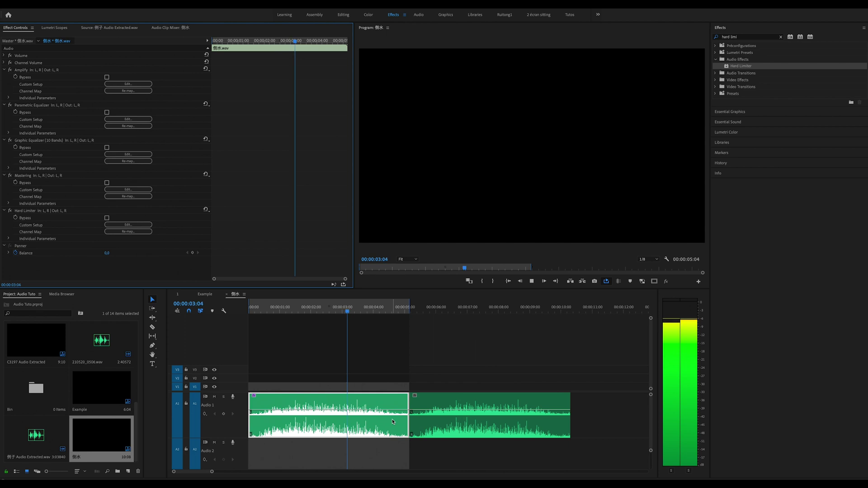
{"action": "key", "text": "space"}
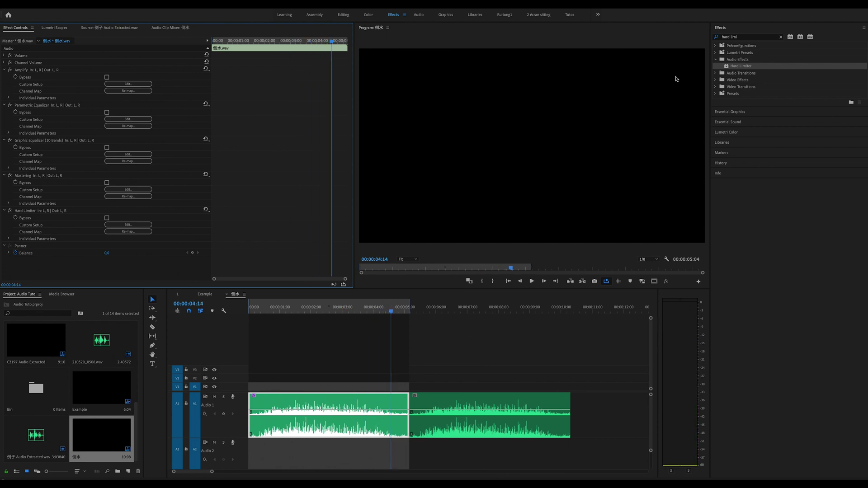
- Search 'denoise' and apply DeNoise to the water-pouring clip
{"action": "left_click", "coordinate": [752, 37]}
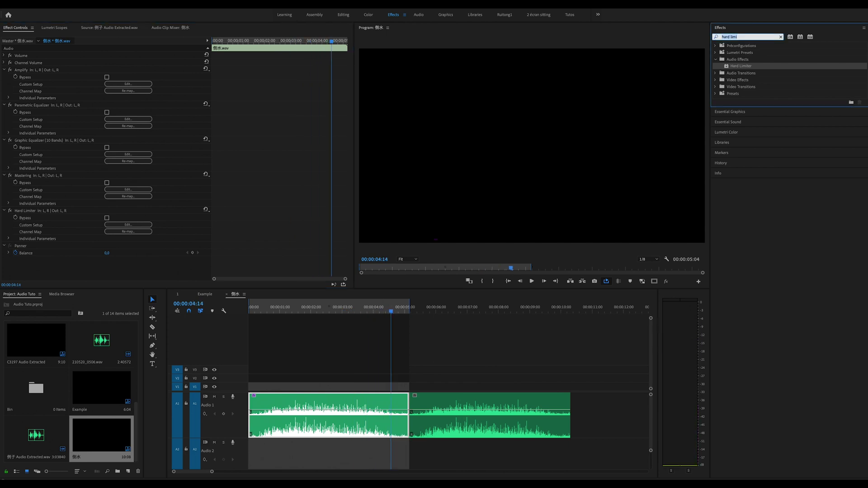
{"action": "type", "text": "denoise"}
{"action": "left_click", "coordinate": [739, 80]}
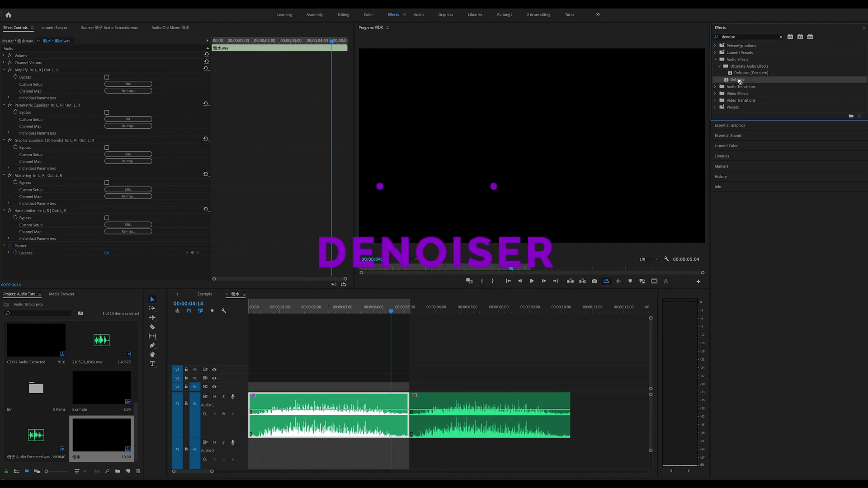
{"action": "left_click_drag", "start_coordinate": [393, 423], "coordinate": [392, 423]}
{"action": "left_click", "coordinate": [128, 260]}
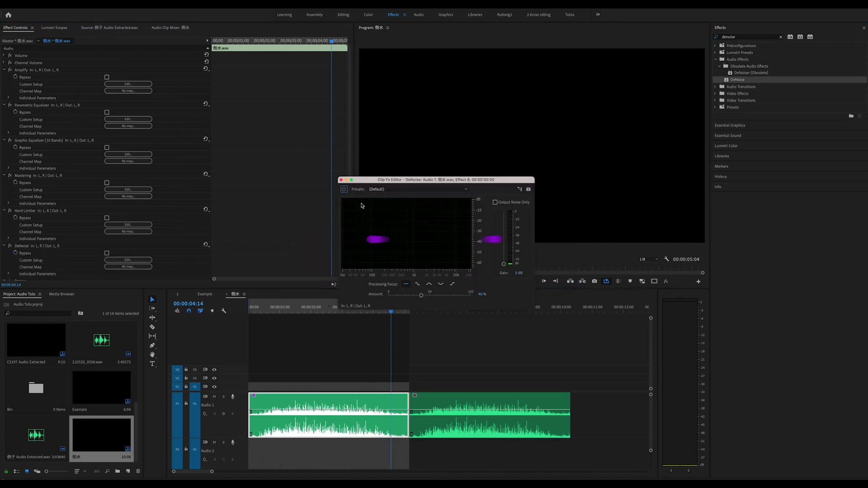
- Choose Light Noise Reduction, raise the amount to 70%, and replay the clip from the start
{"action": "left_click", "coordinate": [407, 190]}
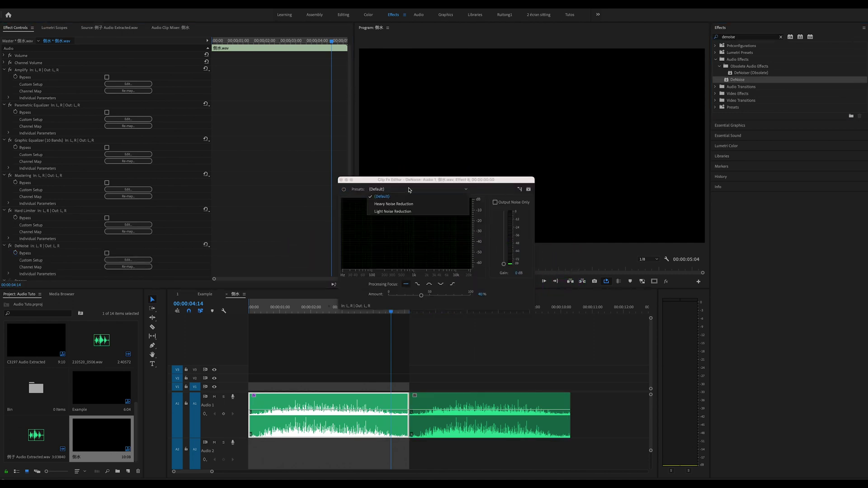
{"action": "left_click", "coordinate": [413, 212]}
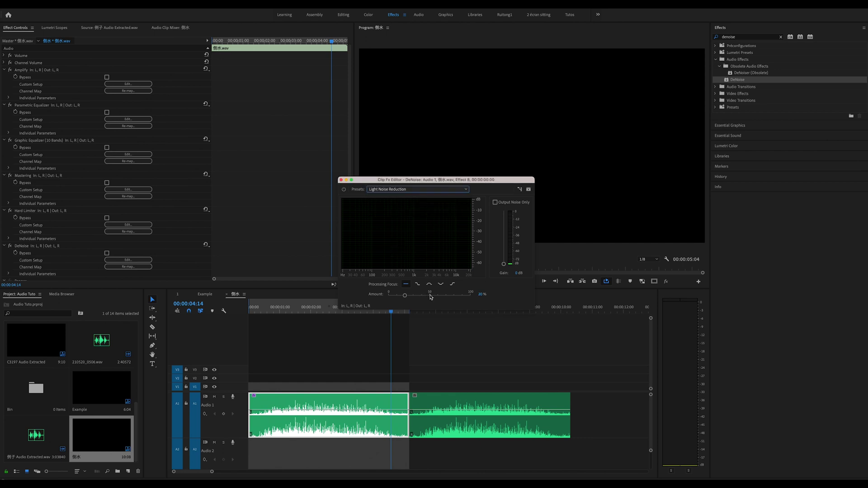
{"action": "key", "text": "space"}
{"action": "left_click_drag", "start_coordinate": [438, 297], "coordinate": [449, 304]}
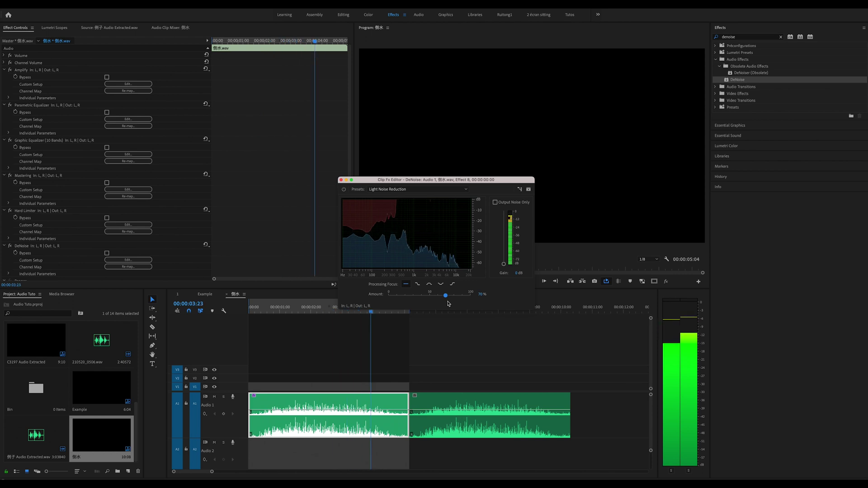
{"action": "left_click", "coordinate": [251, 312]}
{"action": "key", "text": "space"}
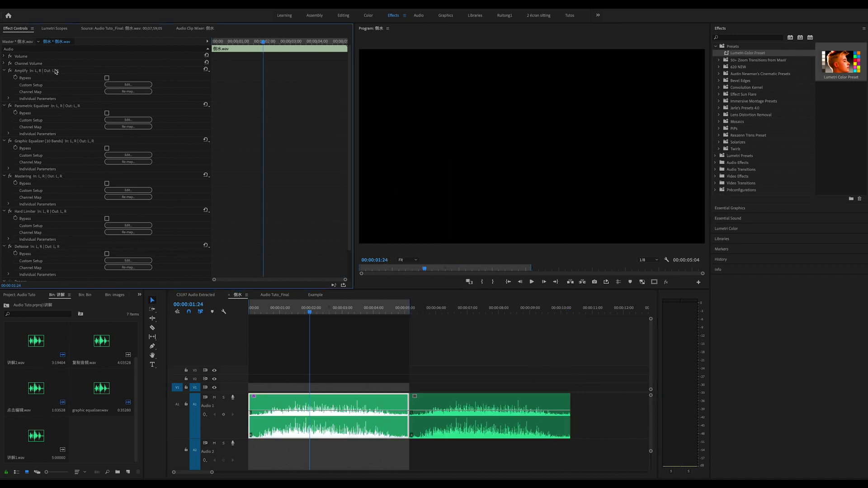
- Select Amplify, both EQs, Mastering, Hard Limiter and DeNoise, and save them as preset Audio editing_1
{"action": "left_click", "coordinate": [56, 71]}
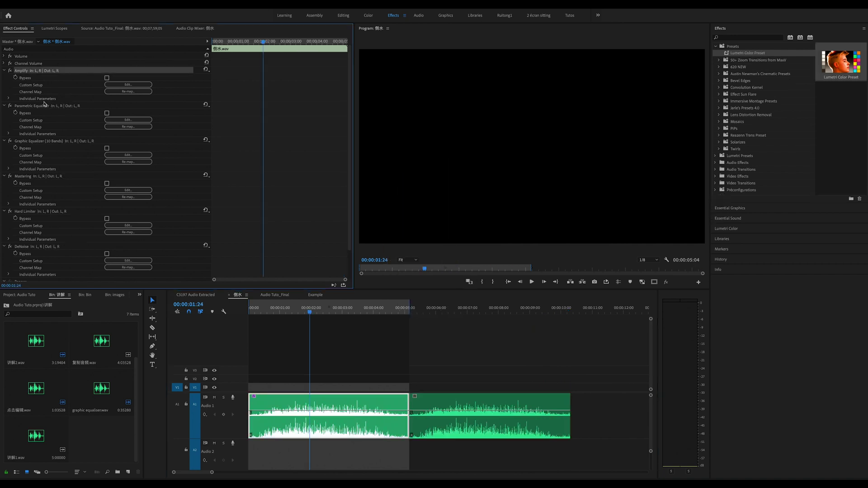
{"action": "left_click", "coordinate": [45, 106], "text": "ctrl"}
{"action": "left_click", "coordinate": [43, 142], "text": "ctrl"}
{"action": "left_click", "coordinate": [37, 177], "text": "ctrl"}
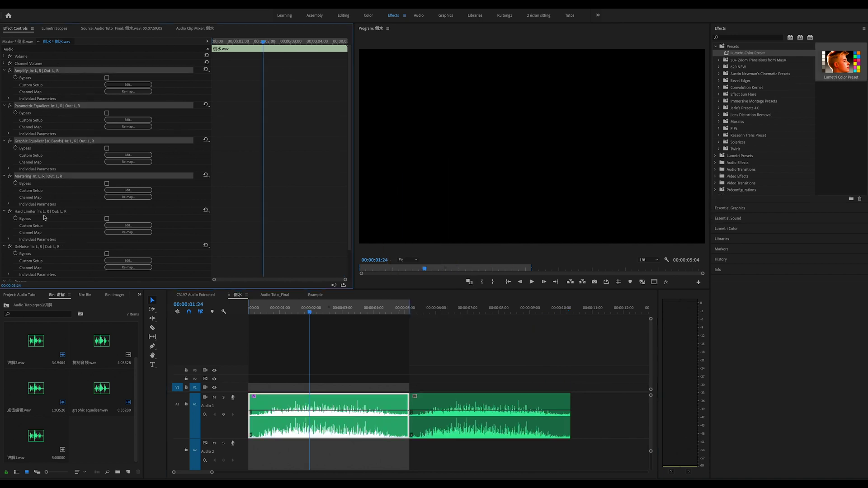
{"action": "left_click", "coordinate": [46, 212], "text": "ctrl"}
{"action": "left_click", "coordinate": [45, 249], "text": "ctrl"}
{"action": "right_click", "coordinate": [55, 248]}
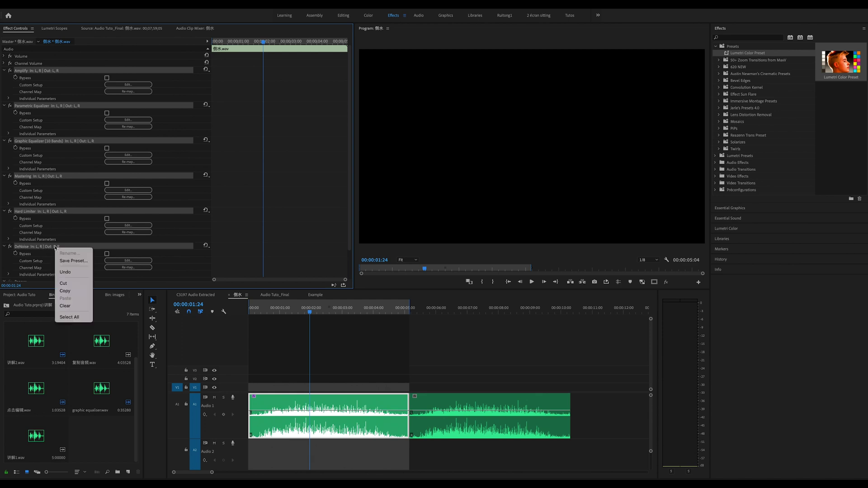
{"action": "left_click", "coordinate": [79, 261]}
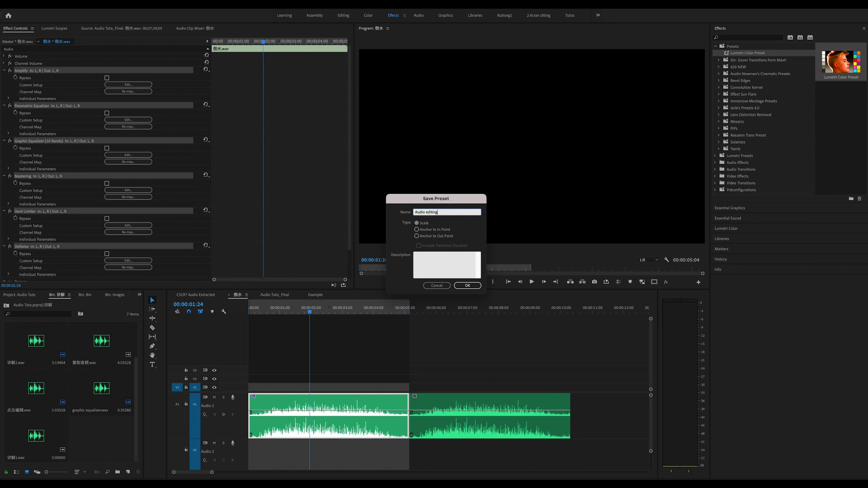
{"action": "left_click", "coordinate": [470, 286]}
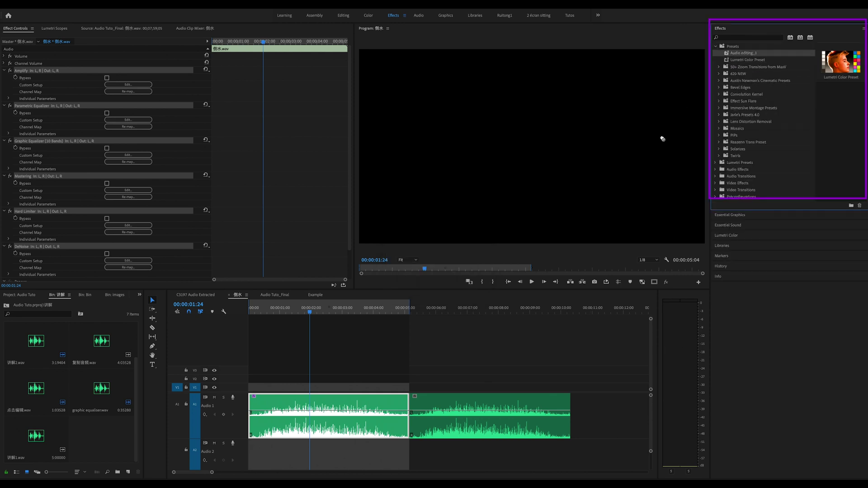
- Drop the Audio editing_1 preset onto the second audio clip and play it back
{"action": "left_click_drag", "start_coordinate": [523, 404], "coordinate": [518, 402]}
{"action": "left_click", "coordinate": [413, 311]}
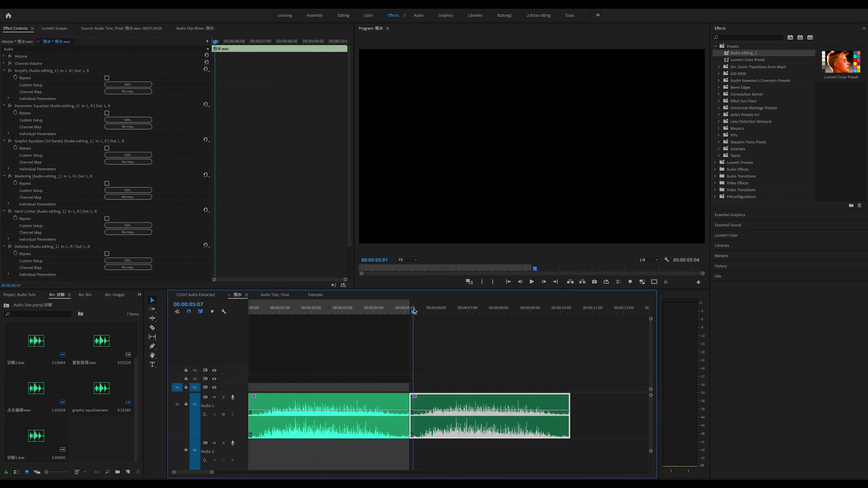
{"action": "key", "text": "space"}
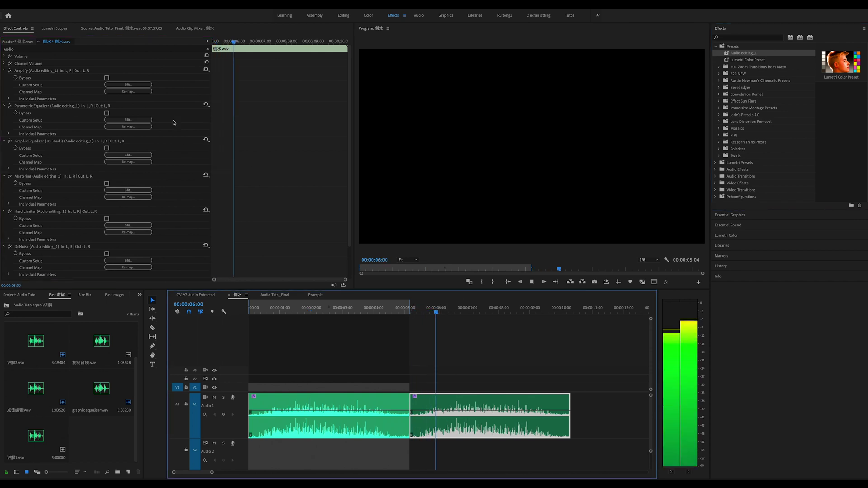